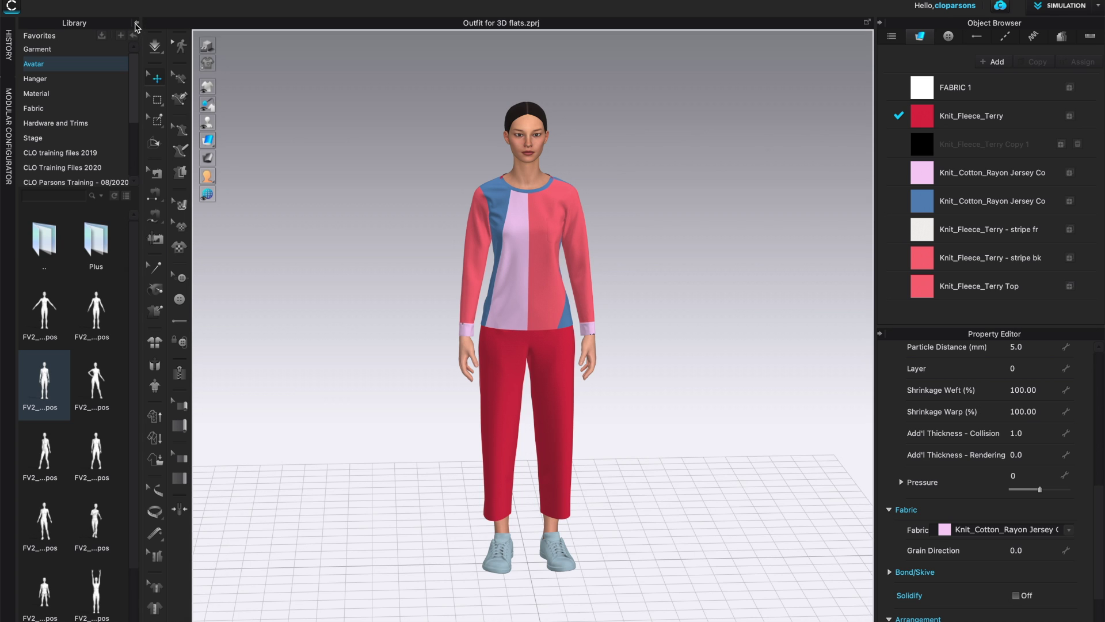
# - Collapse the Library panel and switch the 3D view to Schematic Render with cyan fill and black lines
pyautogui.click(138, 24)
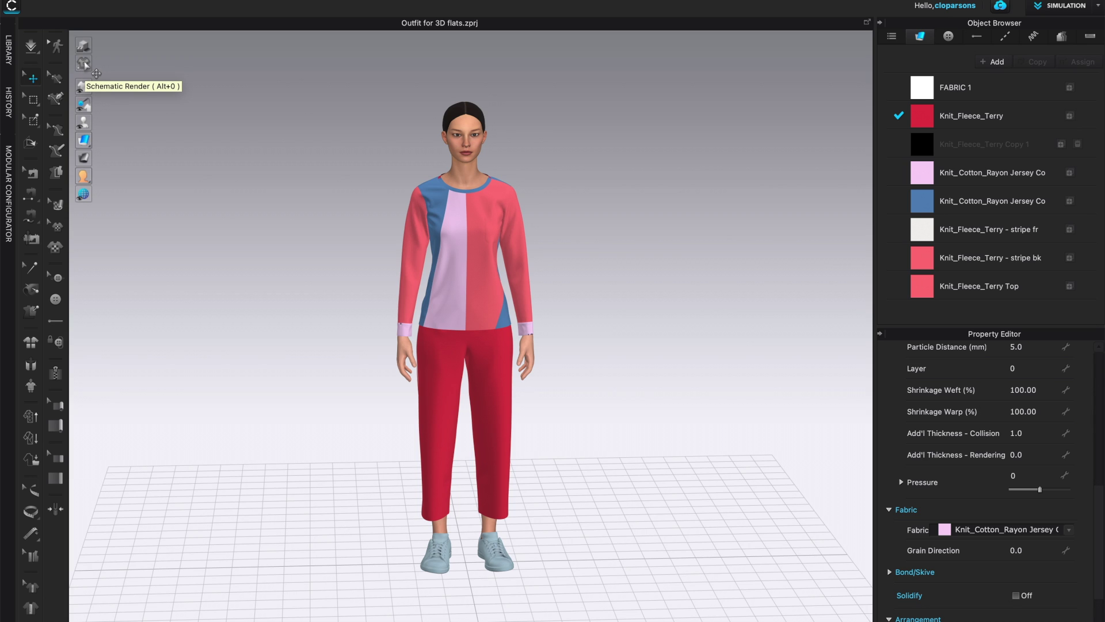
pyautogui.click(83, 63)
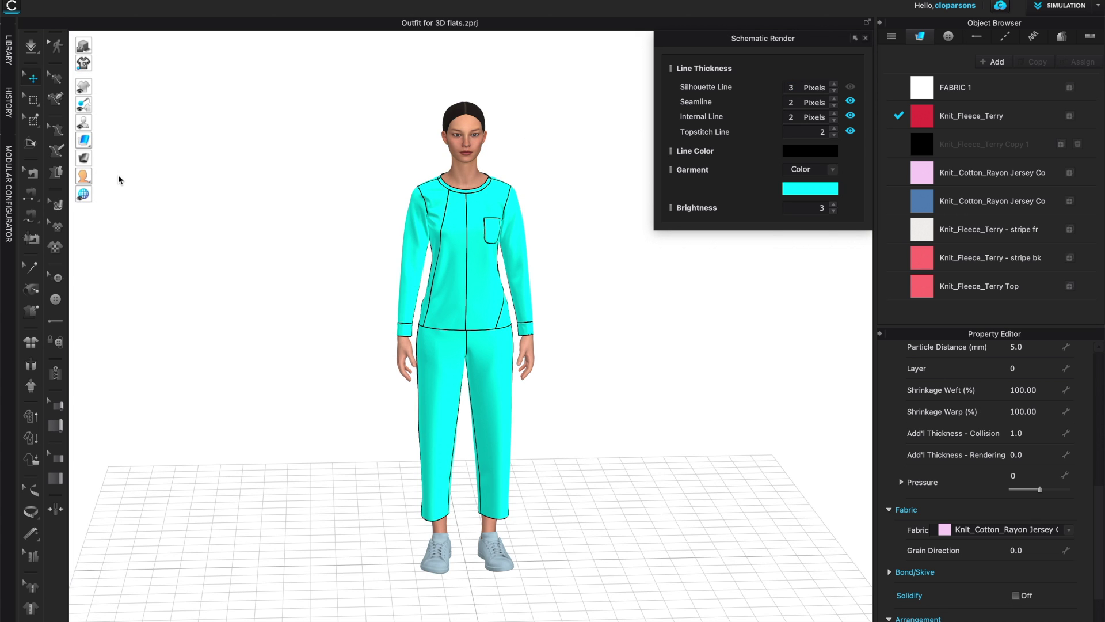
# - Hide the avatar so only the cyan schematic top and trousers are shown
pyautogui.moveTo(87, 125)
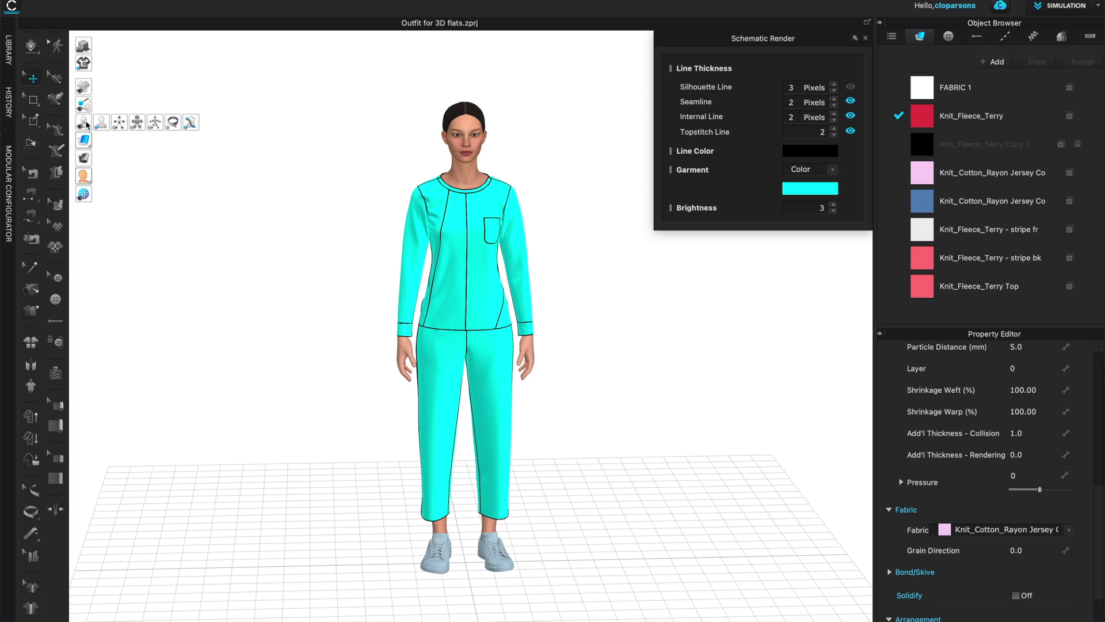
pyautogui.click(102, 127)
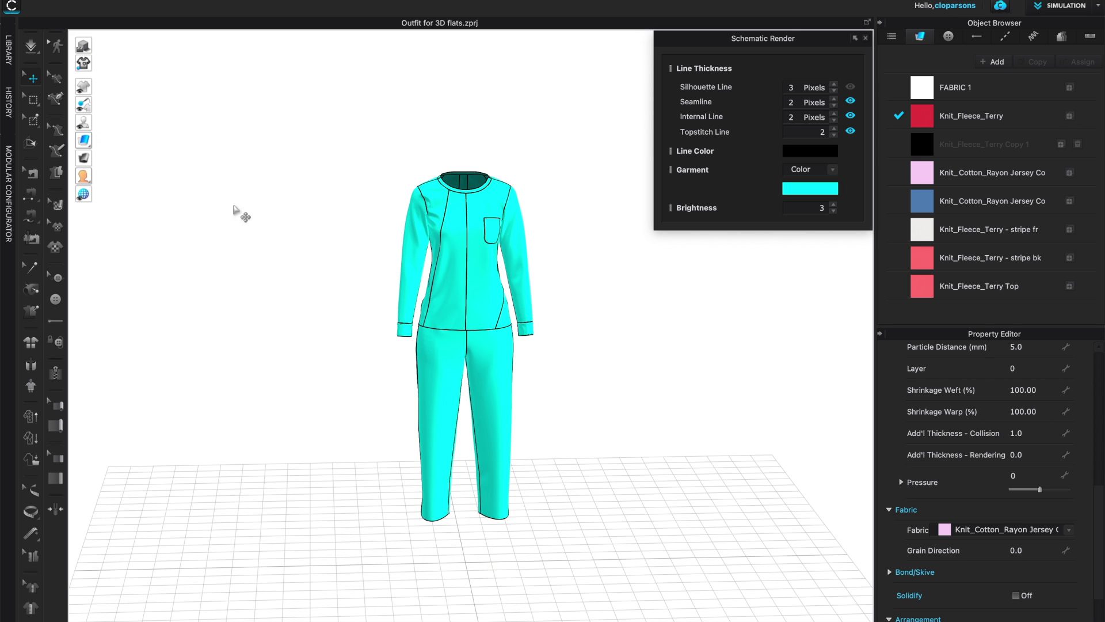
pyautogui.moveTo(609, 343)
pyautogui.mouseDown(button='right')
pyautogui.moveTo(593, 370)
pyautogui.moveTo(554, 369)
pyautogui.moveTo(622, 362)
pyautogui.moveTo(630, 351)
pyautogui.moveTo(607, 336)
pyautogui.mouseUp(button='right')
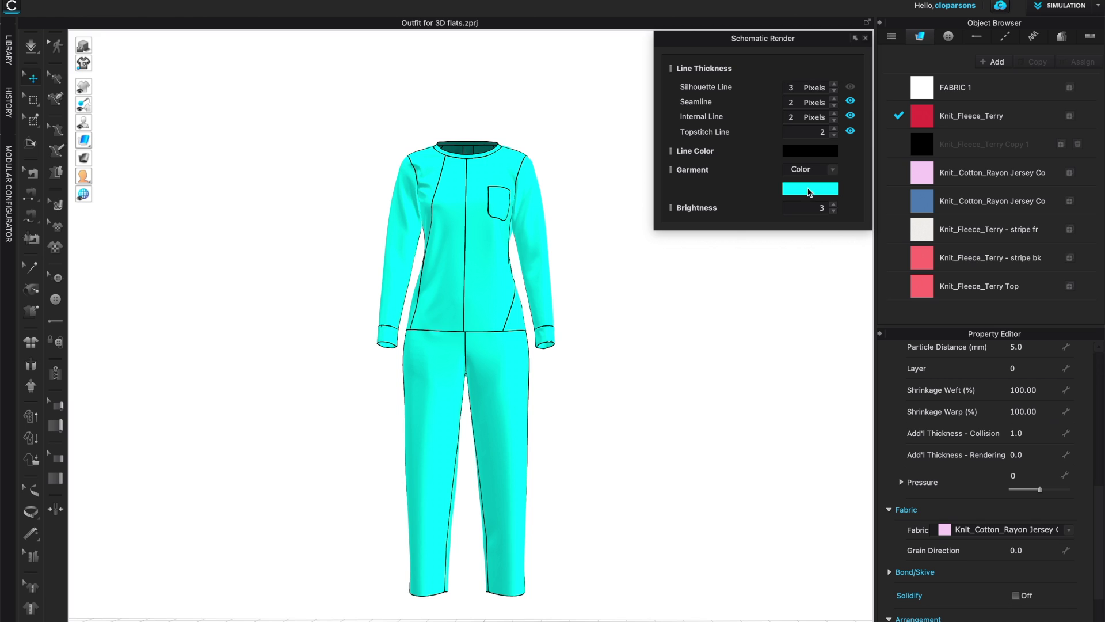
# - Set the schematic garment fill to the pink Pantone swatch EC8B8C
pyautogui.click(809, 189)
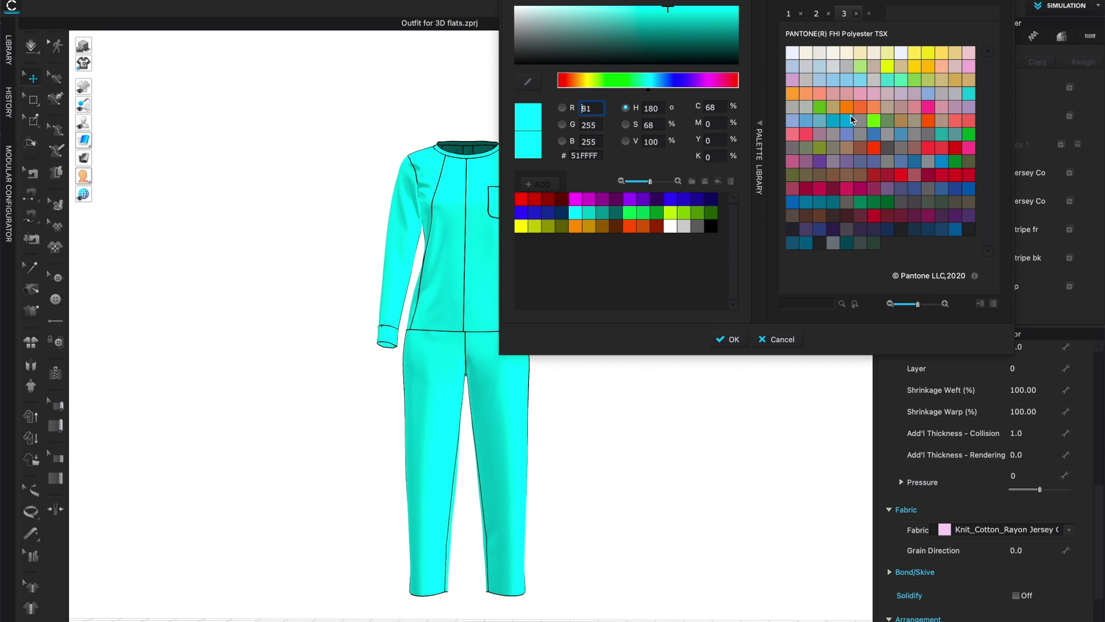
pyautogui.click(793, 133)
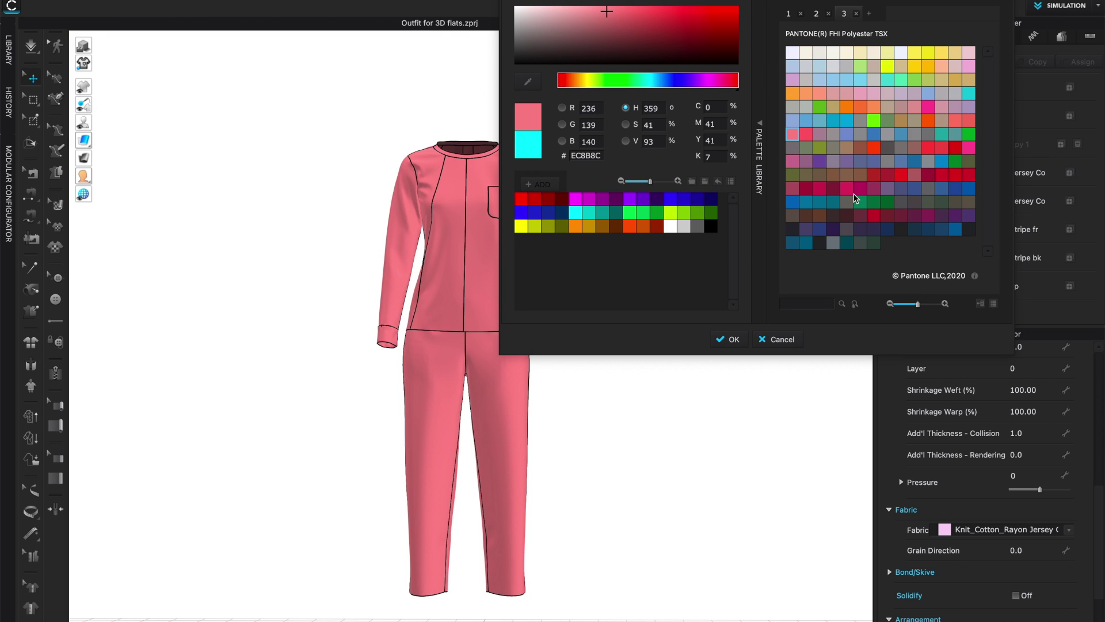
pyautogui.click(735, 341)
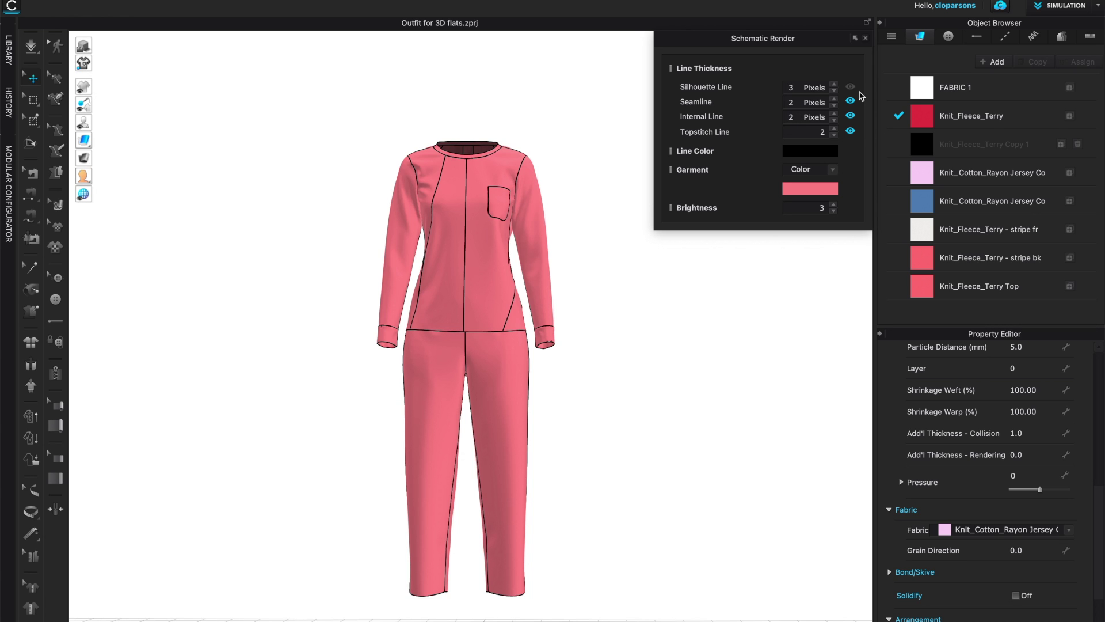
# - Turn on the Silhouette Line and set its thickness to 3 pixels
pyautogui.click(850, 87)
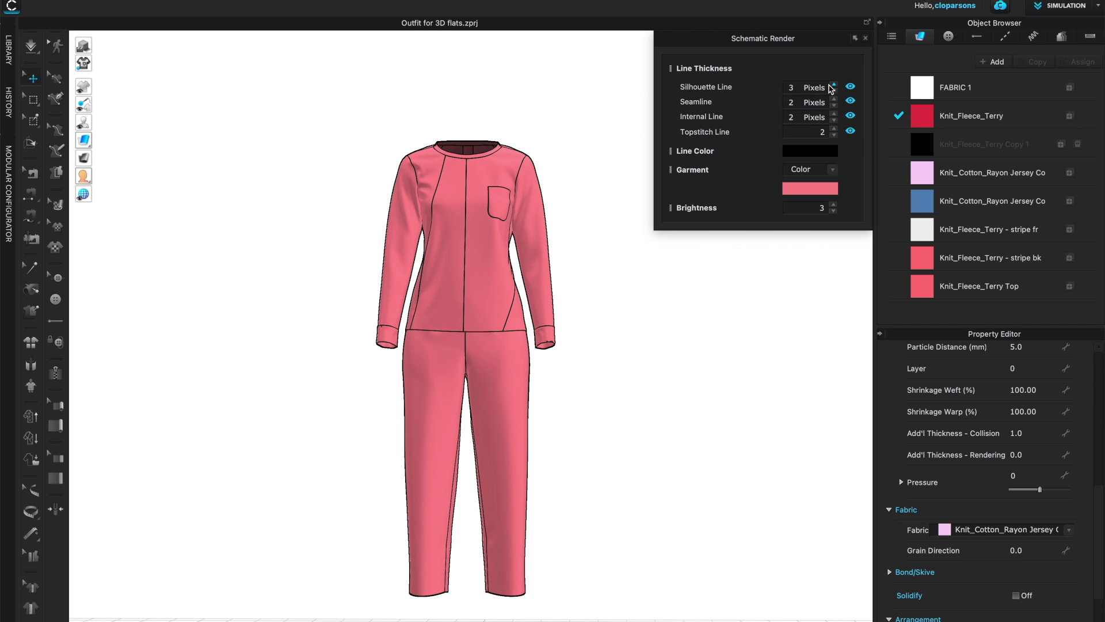
pyautogui.click(834, 85)
pyautogui.click(834, 84)
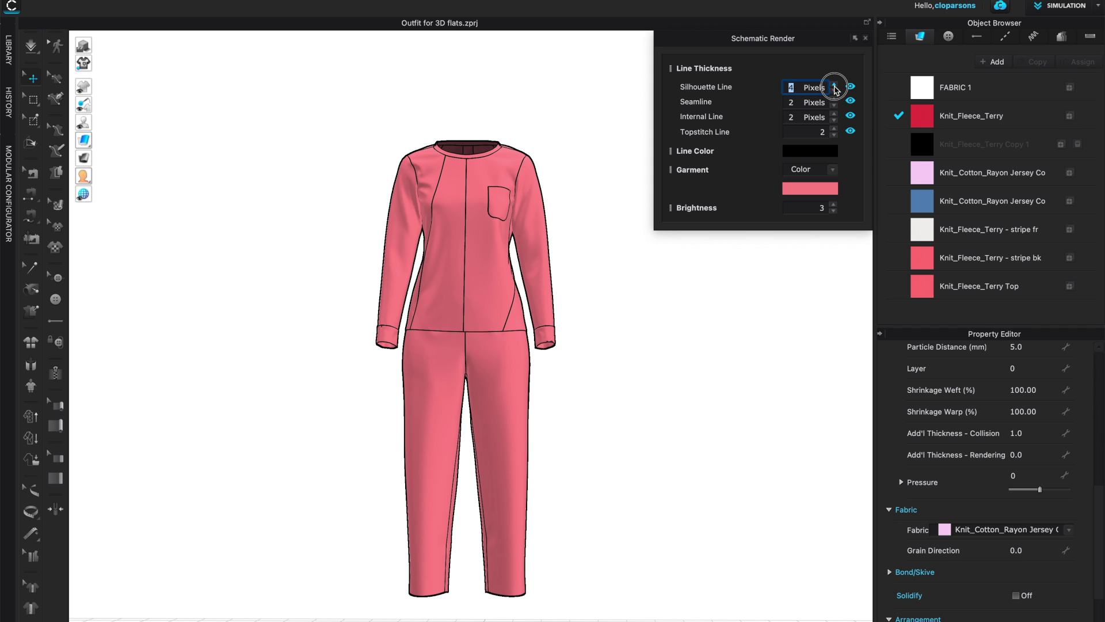
pyautogui.click(834, 91)
pyautogui.click(835, 90)
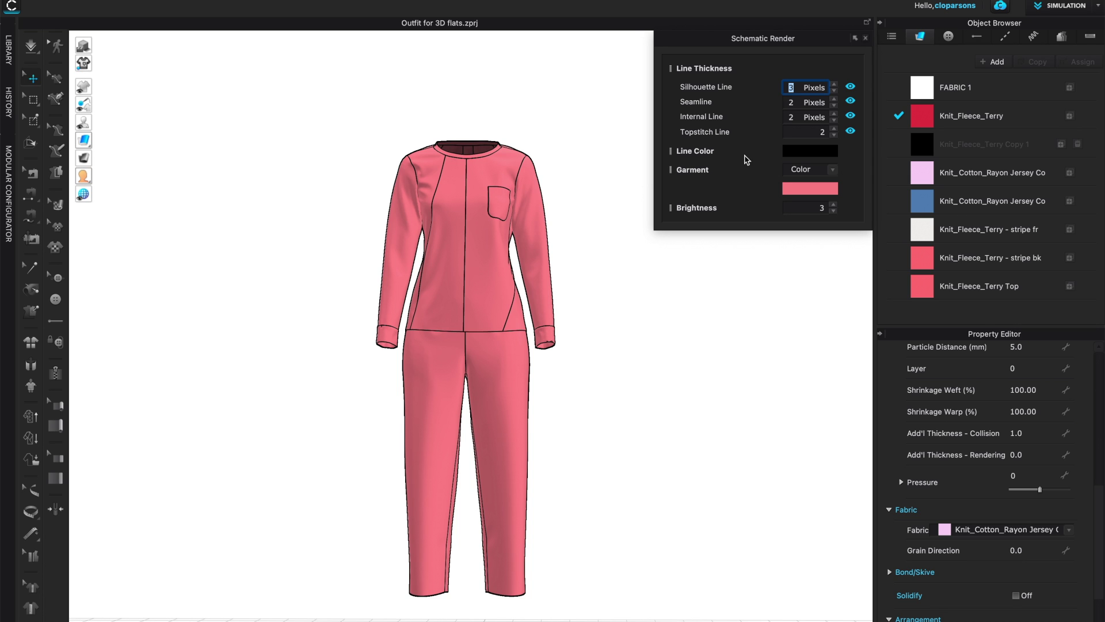
# - Set the schematic line colour to the dark teal Pantone swatch 006386
pyautogui.click(810, 157)
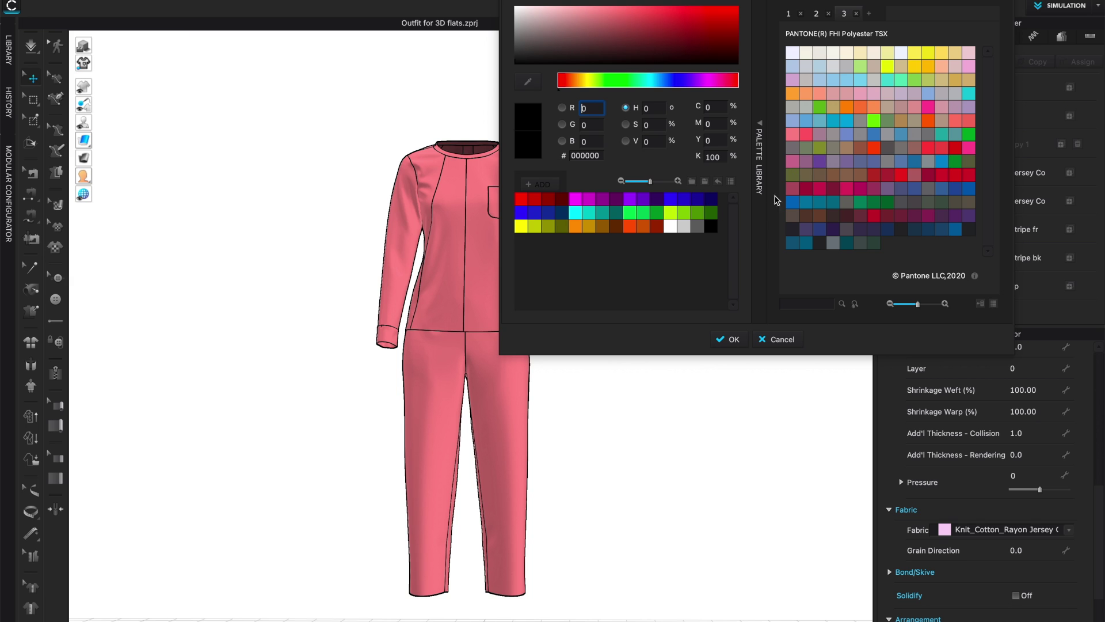
pyautogui.click(805, 242)
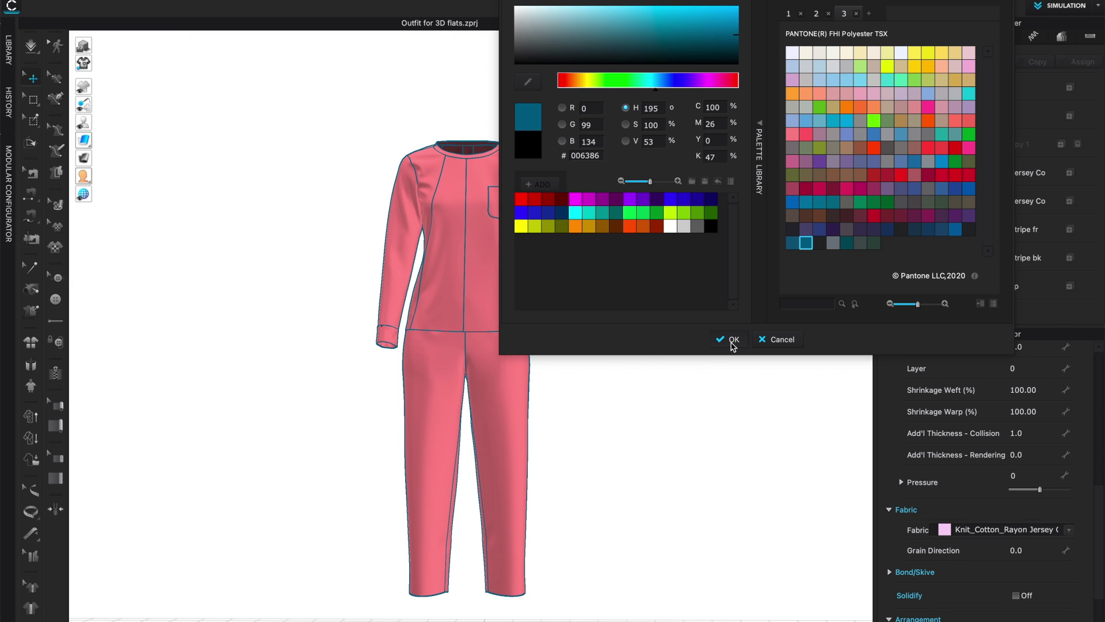
pyautogui.click(731, 339)
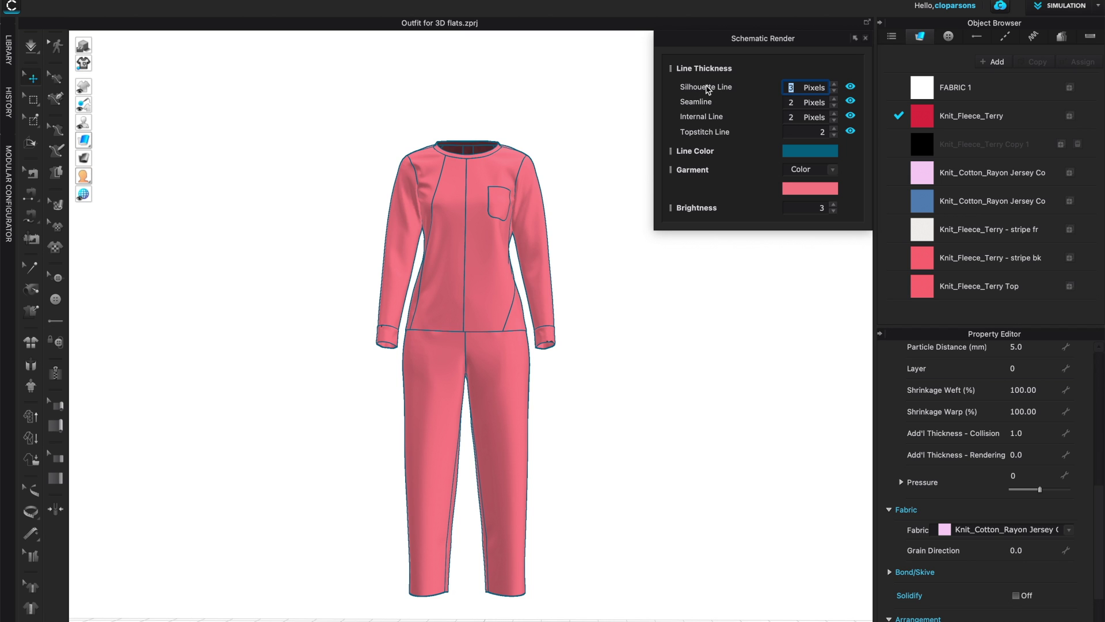
# - Keep the silhouette line on, set seamlines to 1 pixel and internal lines to 2 pixels
pyautogui.click(850, 87)
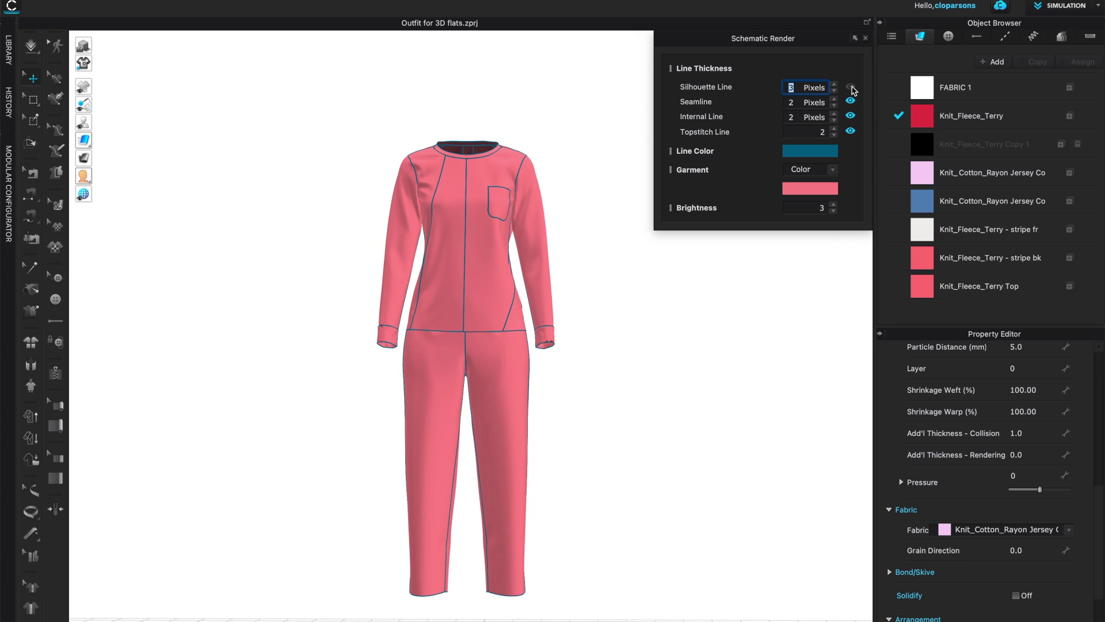
pyautogui.click(850, 87)
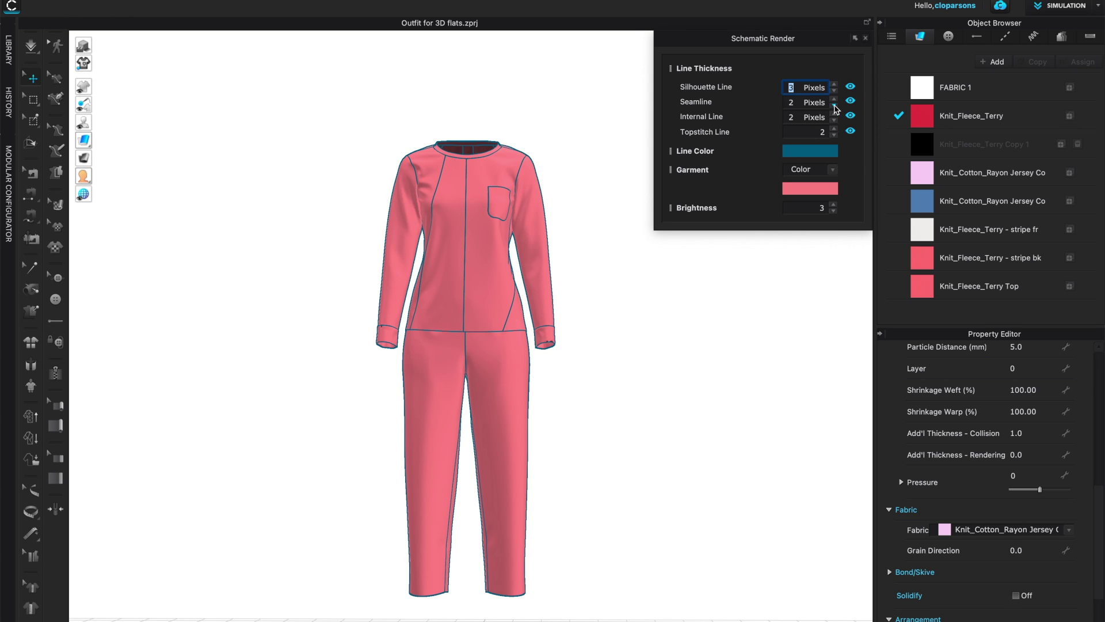
pyautogui.click(834, 105)
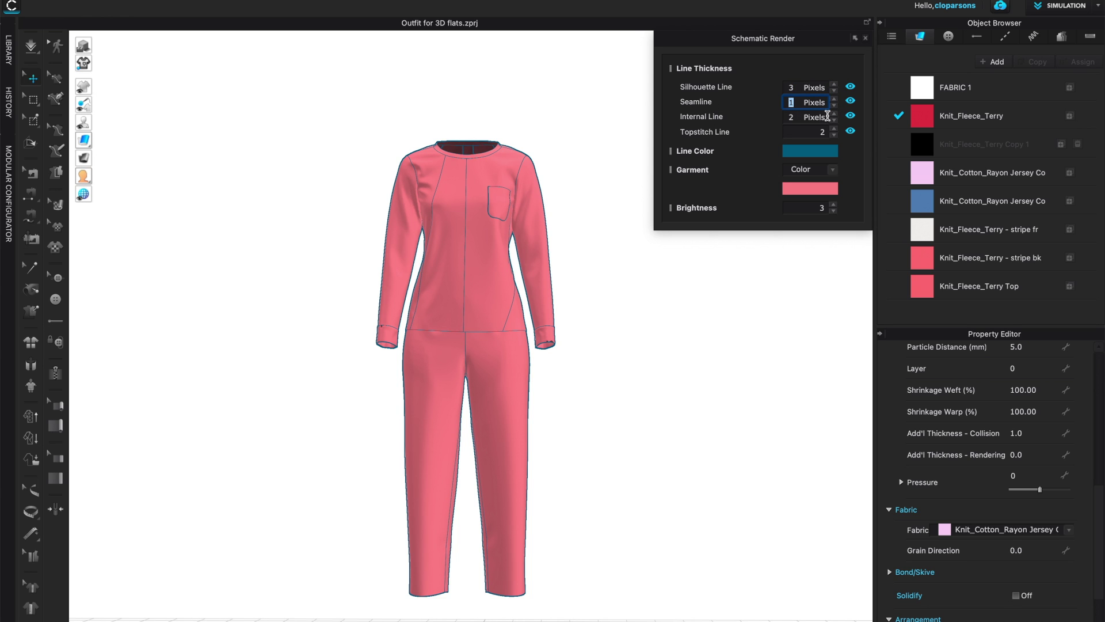
pyautogui.click(834, 119)
pyautogui.click(834, 113)
# - Hide the internal lines and keep topstitch lines at 2 pixels, then reopen the line colour picker
pyautogui.click(850, 117)
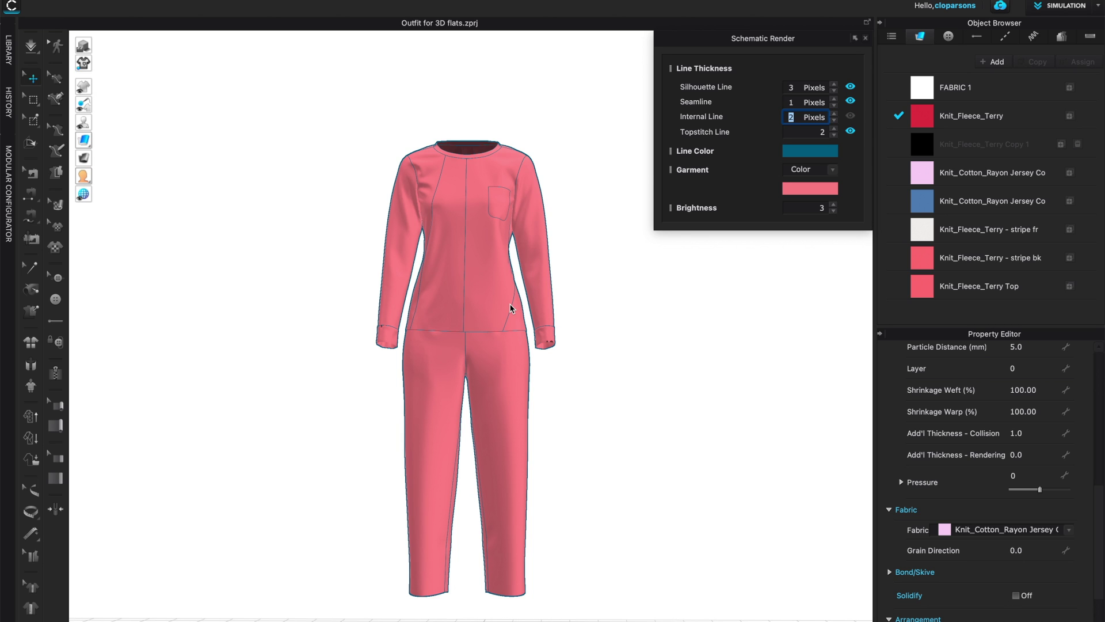
pyautogui.click(834, 129)
pyautogui.click(834, 134)
pyautogui.click(804, 151)
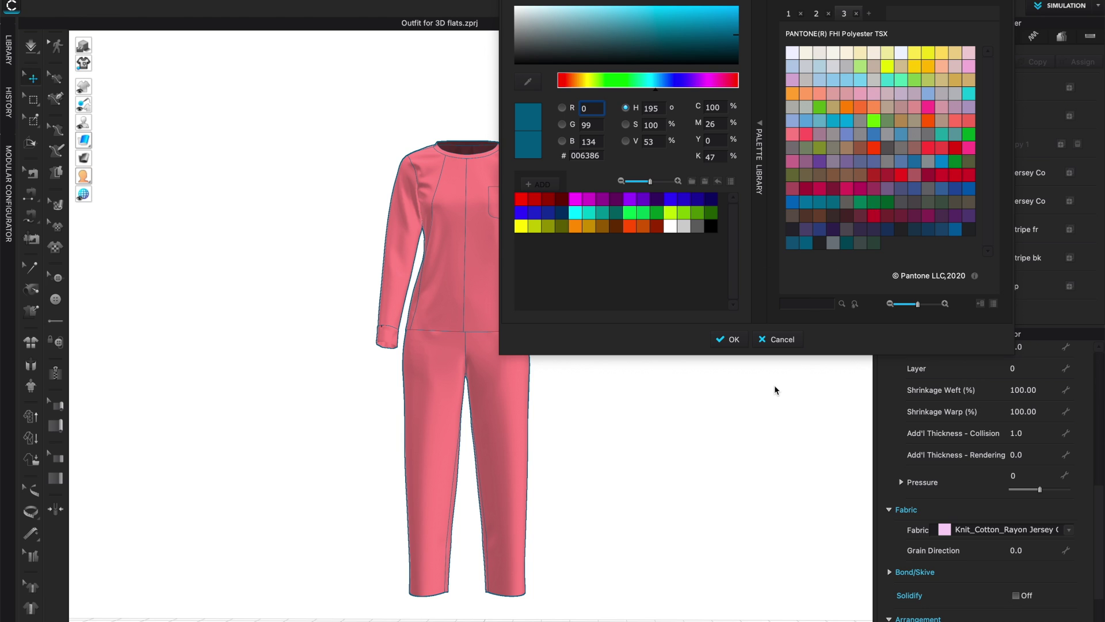
# - Change the schematic line colour to medium blue 4B81BE
pyautogui.click(848, 121)
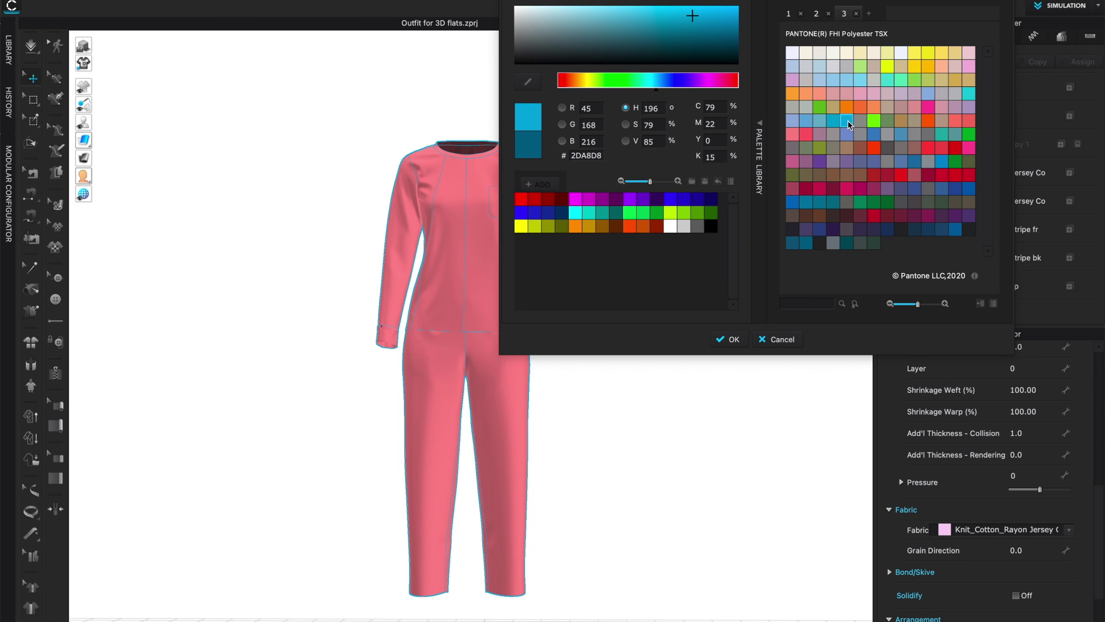
pyautogui.click(873, 133)
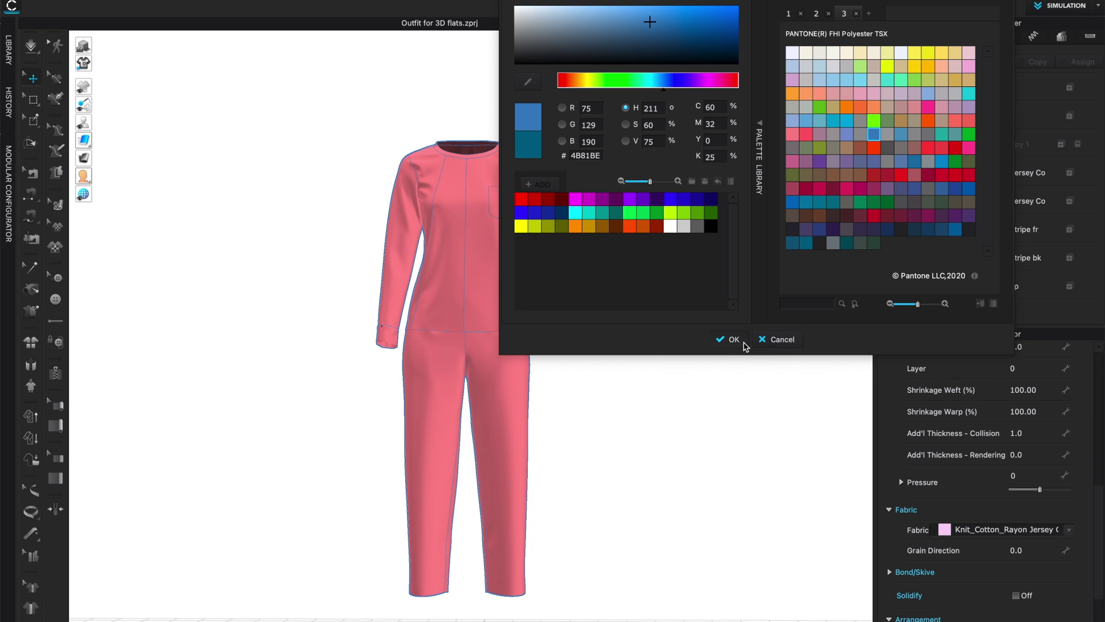
pyautogui.click(730, 341)
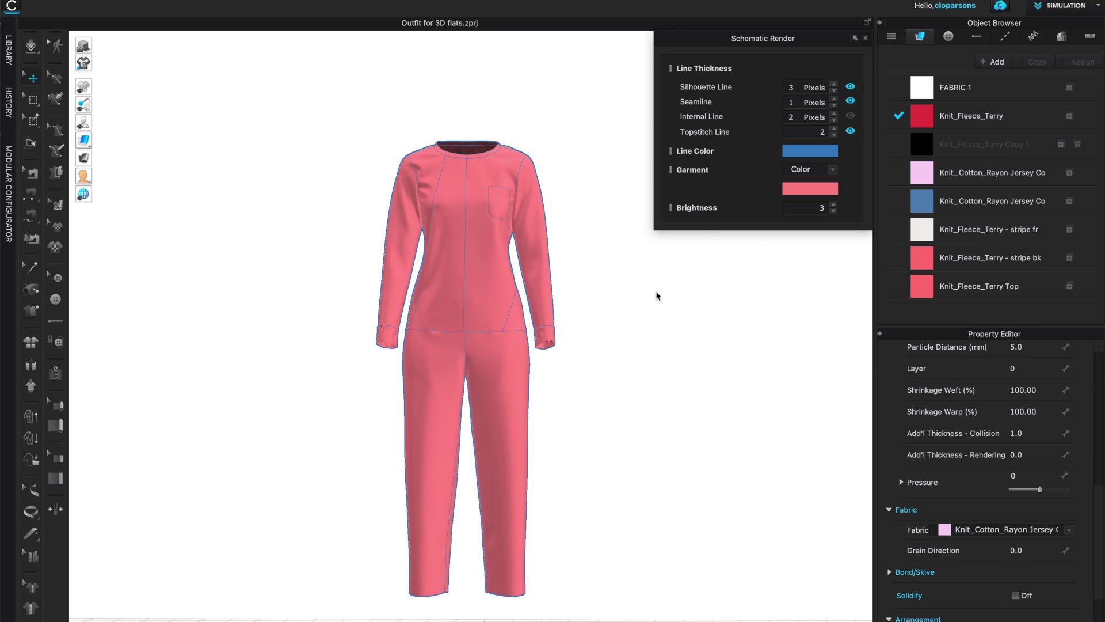
pyautogui.moveTo(640, 296); pyautogui.dragTo(385, 323, button='right')
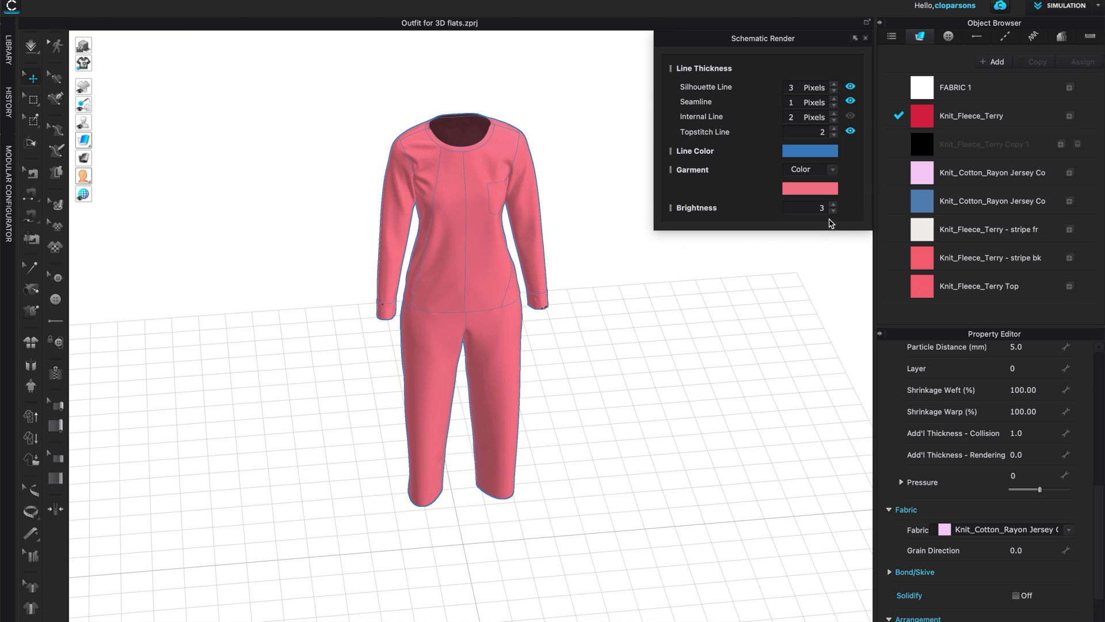
# - Raise the schematic render brightness from 3 to 4
pyautogui.click(834, 204)
pyautogui.click(833, 204)
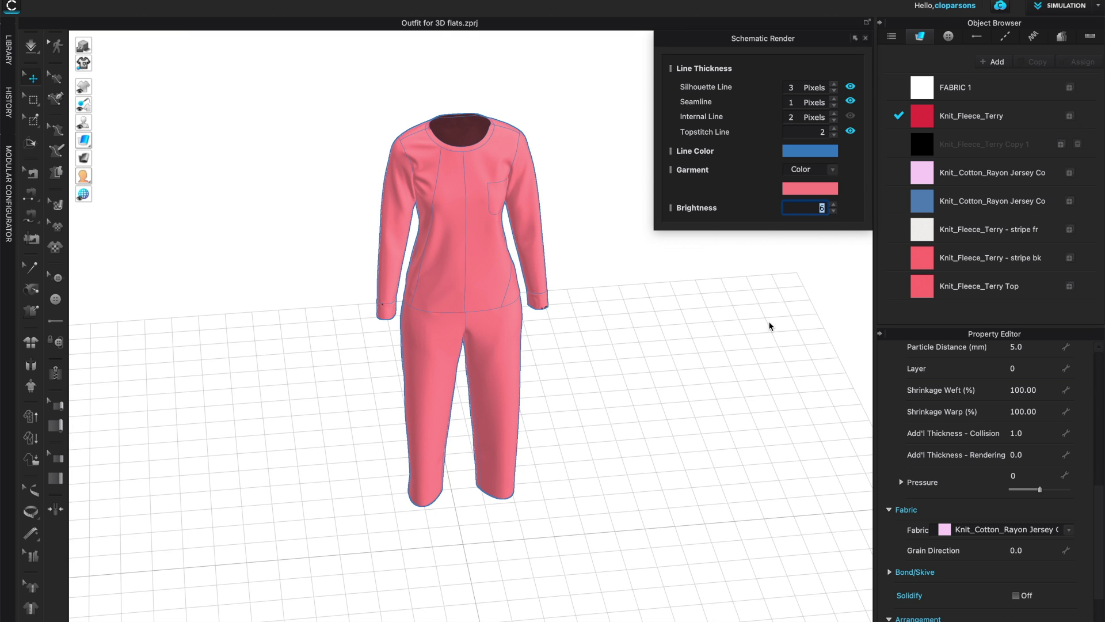
pyautogui.moveTo(760, 325); pyautogui.dragTo(755, 308, button='right')
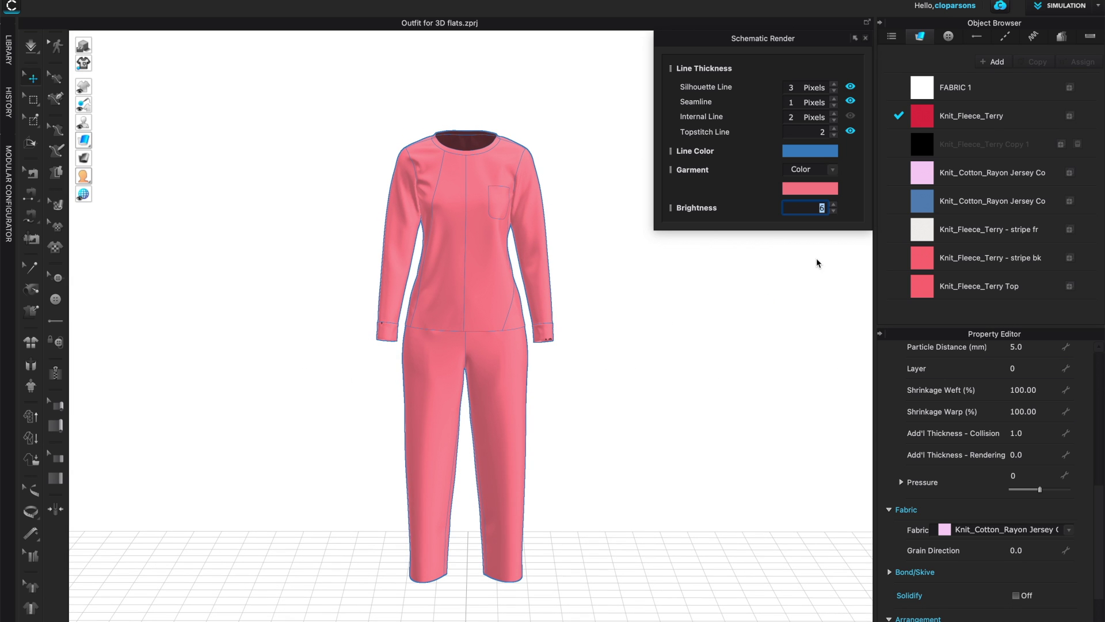
pyautogui.click(834, 211)
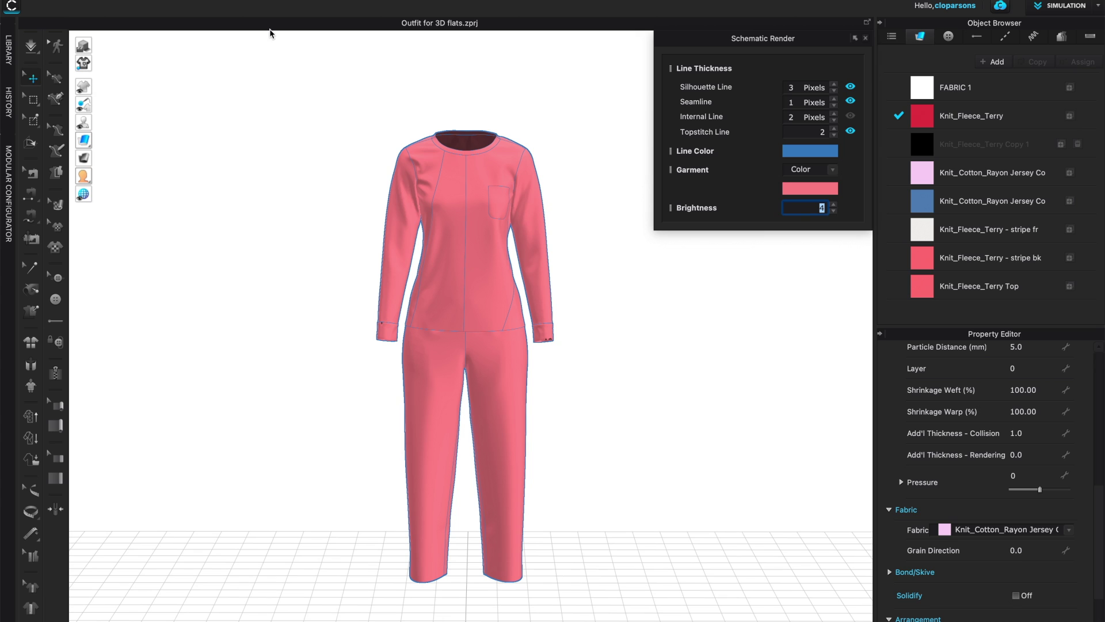
pyautogui.click(157, 1)
pyautogui.moveTo(205, 135)
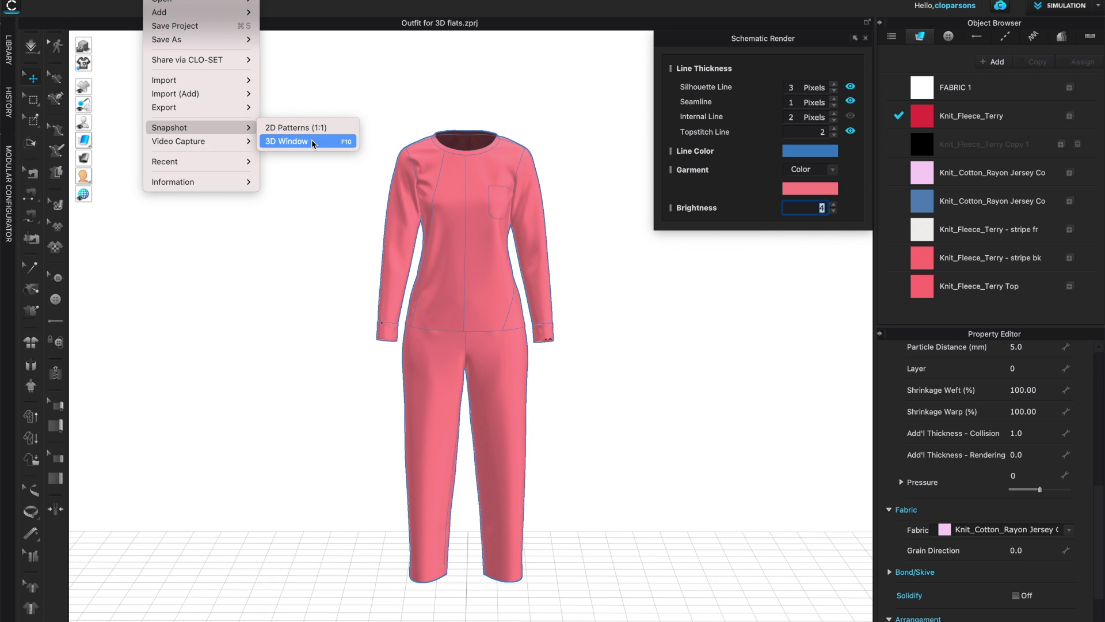
pyautogui.click(374, 70)
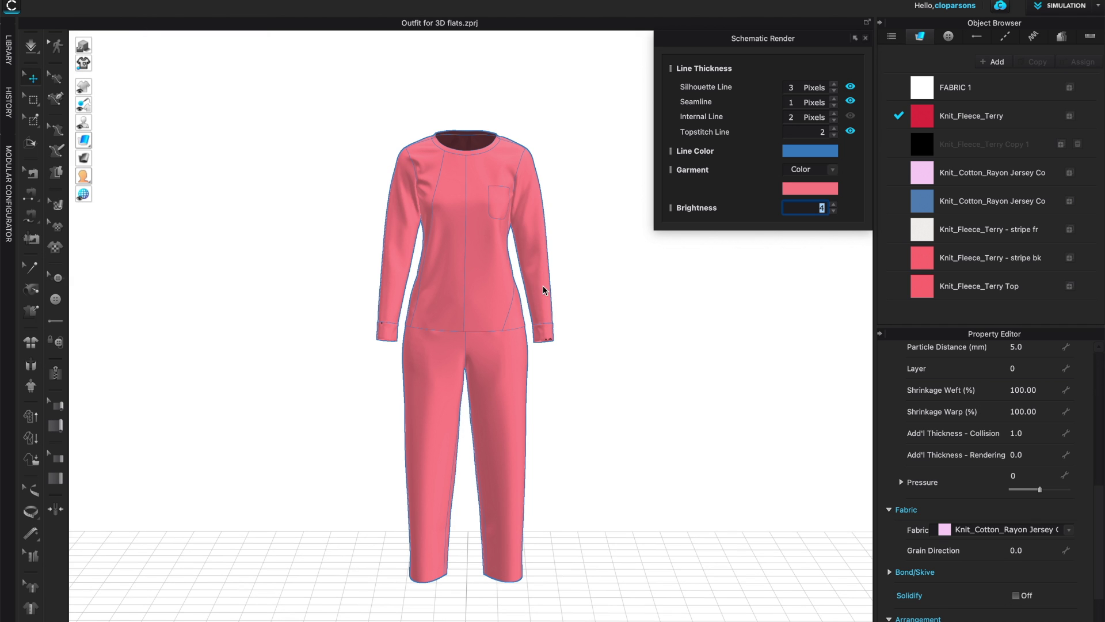
pyautogui.click(508, 373)
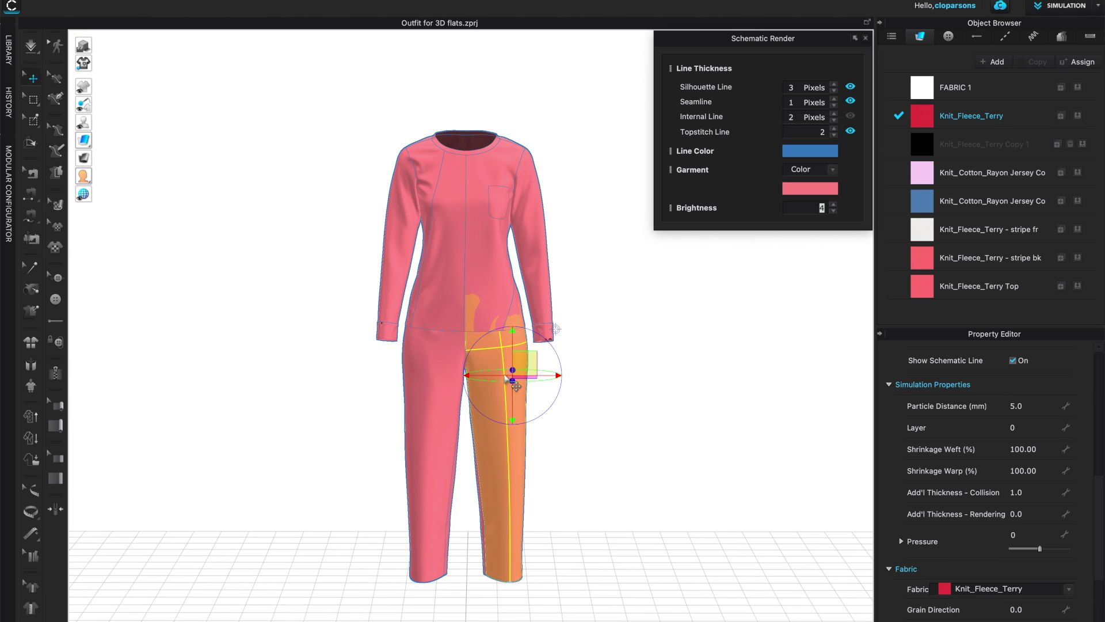
pyautogui.rightClick(497, 332)
pyautogui.click(765, 316)
pyautogui.click(614, 436)
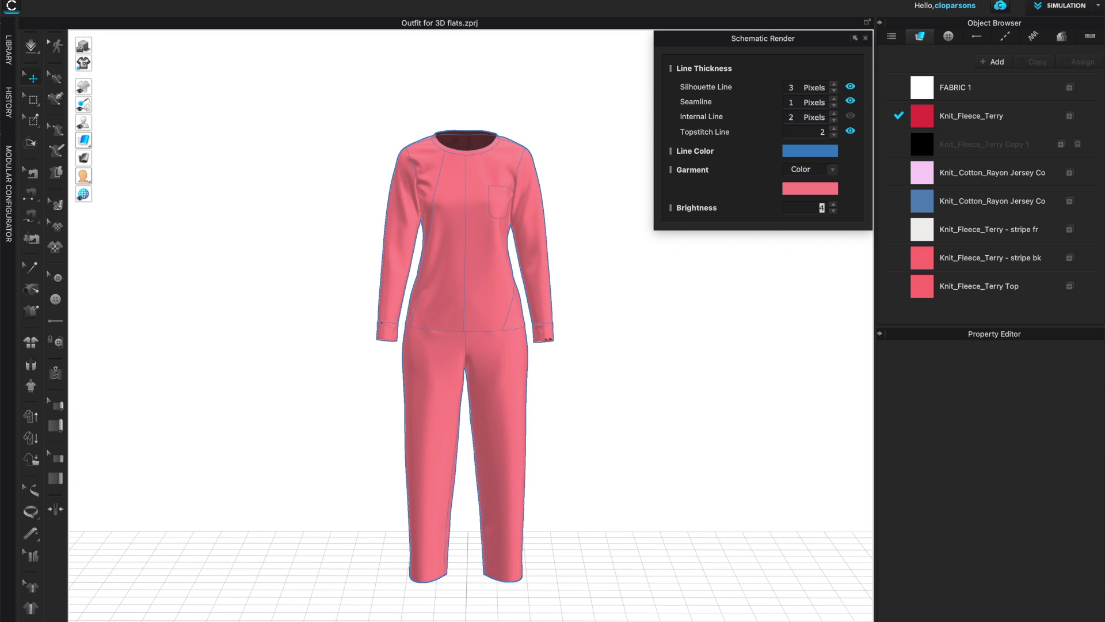
# - Restore the 2D pattern view and hide the selected pants and waistband pieces in 3D
pyautogui.click(866, 22)
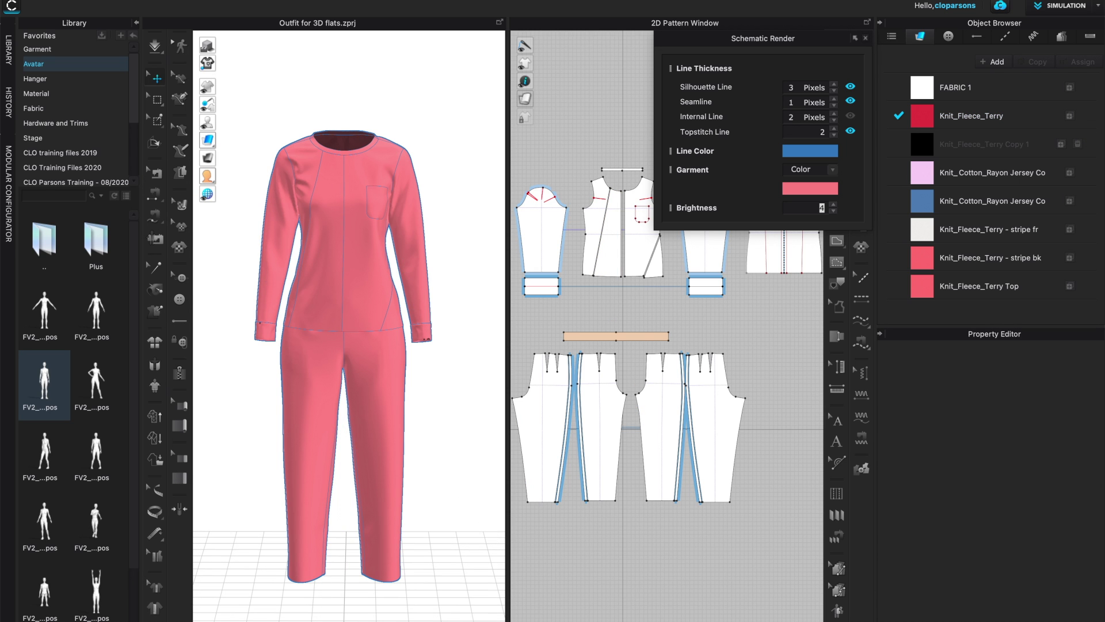
pyautogui.moveTo(518, 320); pyautogui.dragTo(771, 543)
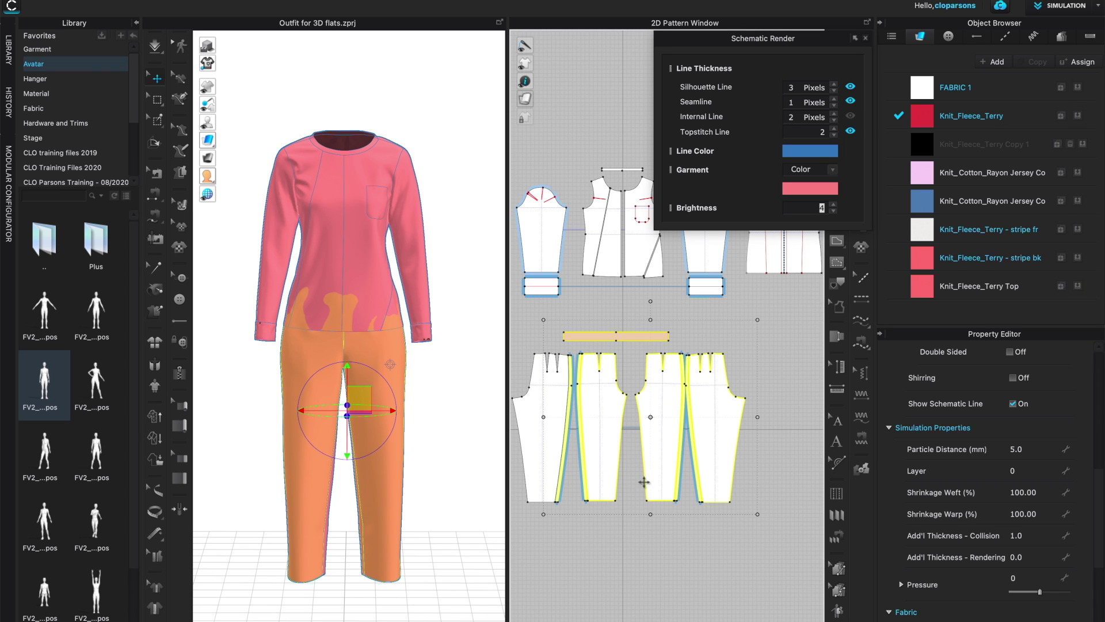
pyautogui.rightClick(376, 353)
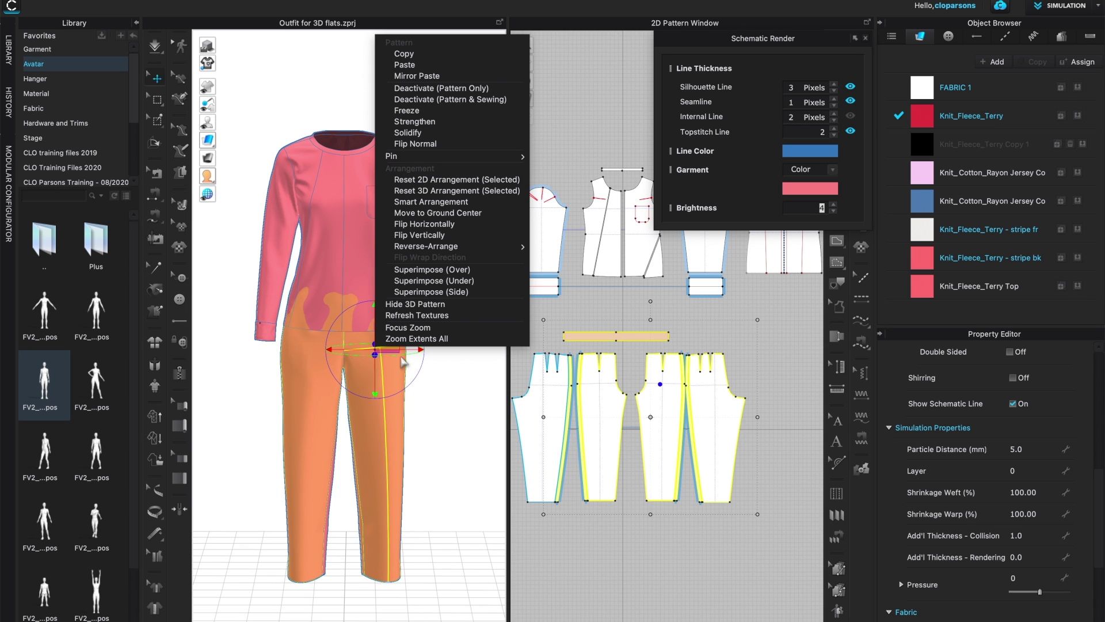
pyautogui.click(437, 311)
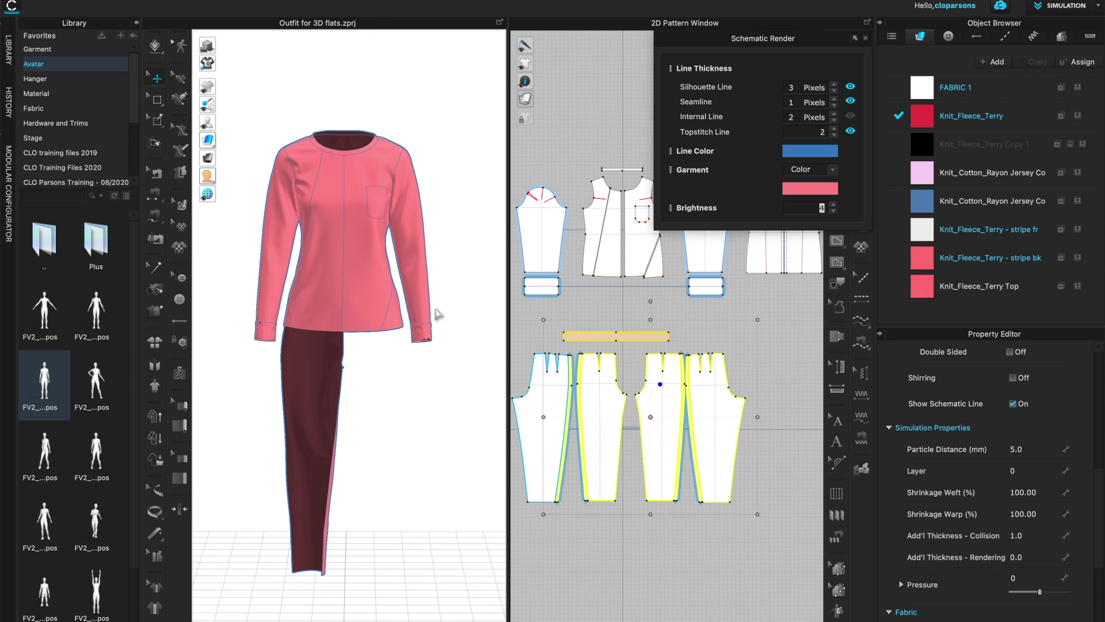
# - Hide the remaining left trouser piece and close the 2D window for a full-width 3D view
pyautogui.click(558, 402)
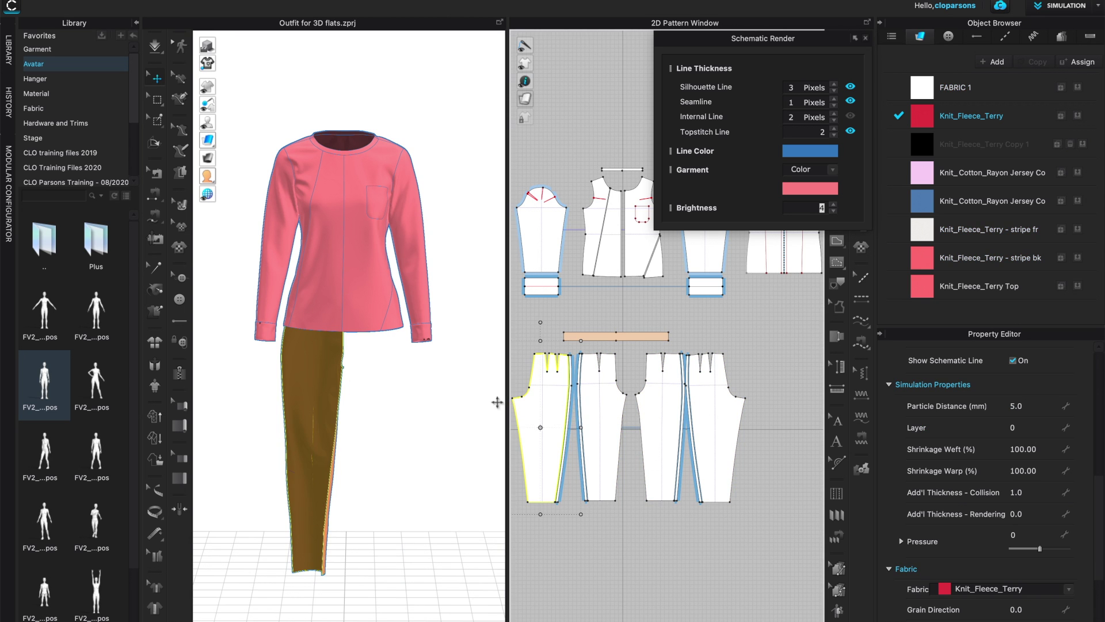
pyautogui.rightClick(291, 354)
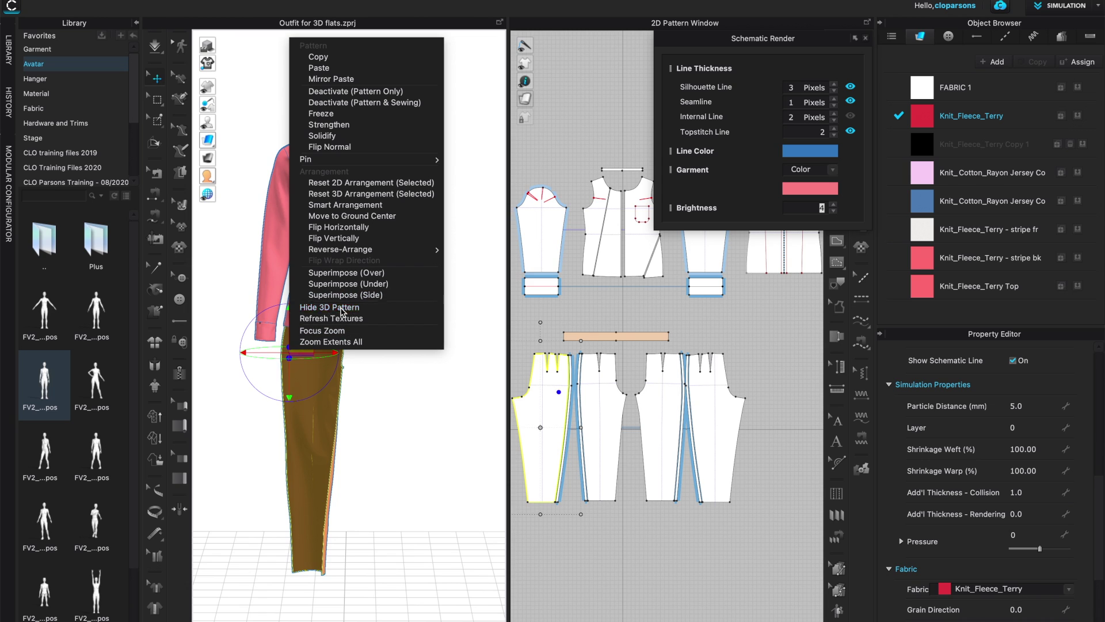
pyautogui.click(331, 307)
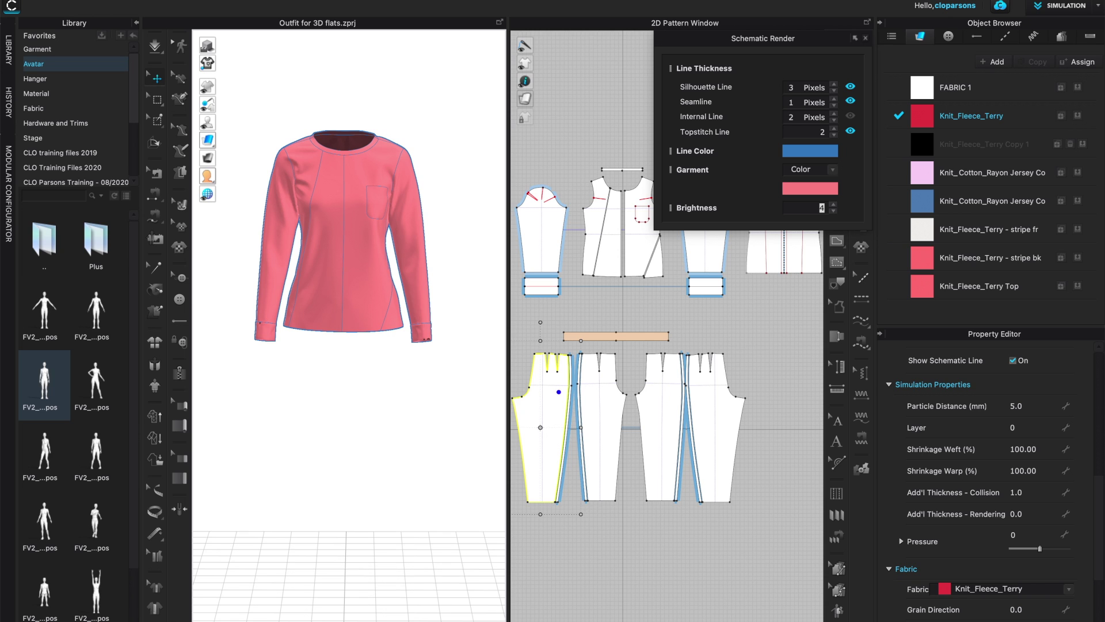
pyautogui.press('F6')
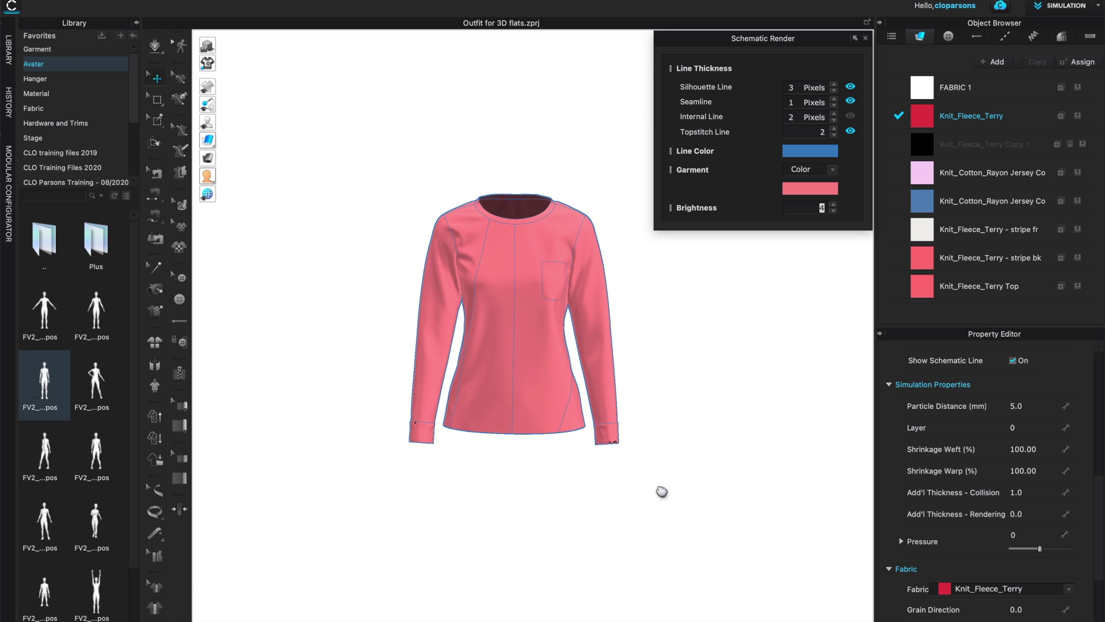
pyautogui.moveTo(771, 37); pyautogui.dragTo(995, 7)
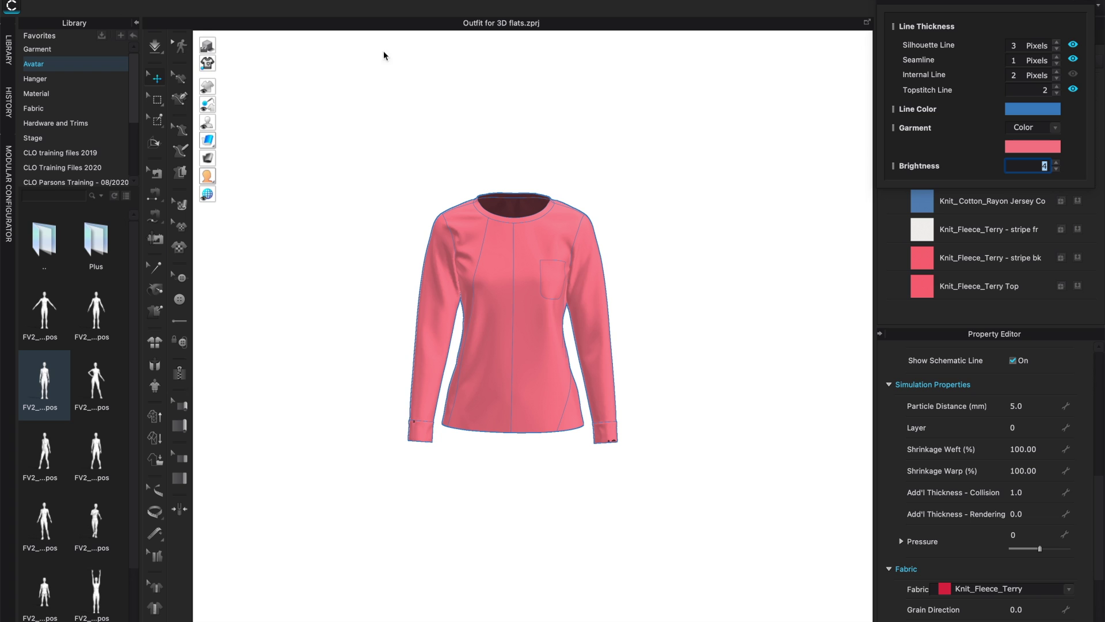
# - Take a File > Snapshot of the 3D window
pyautogui.click(158, 1)
pyautogui.moveTo(193, 125)
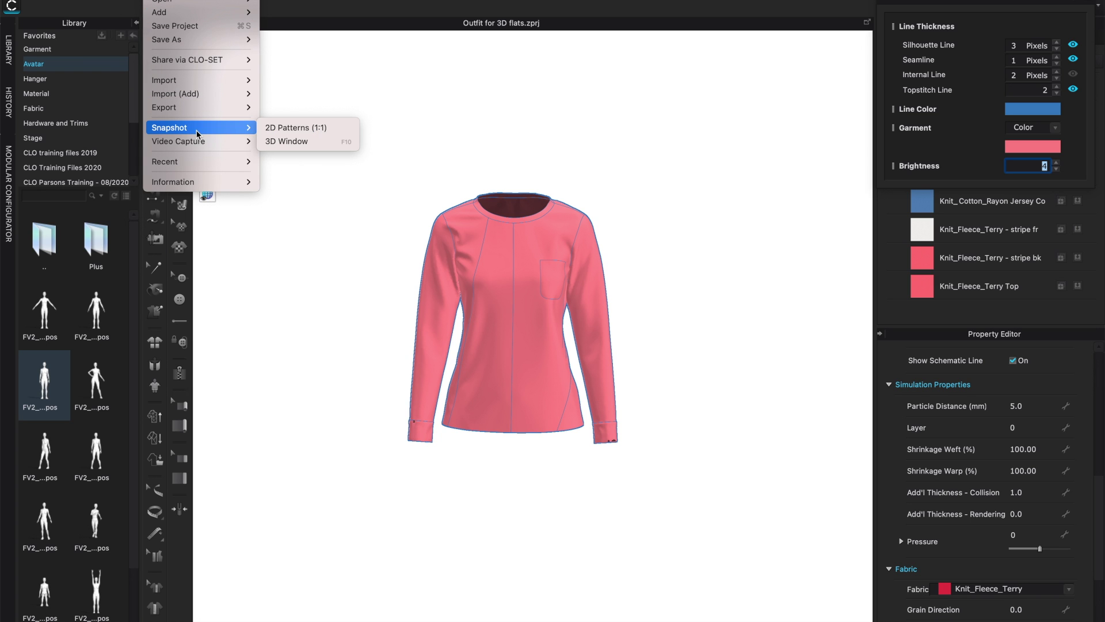
pyautogui.click(294, 139)
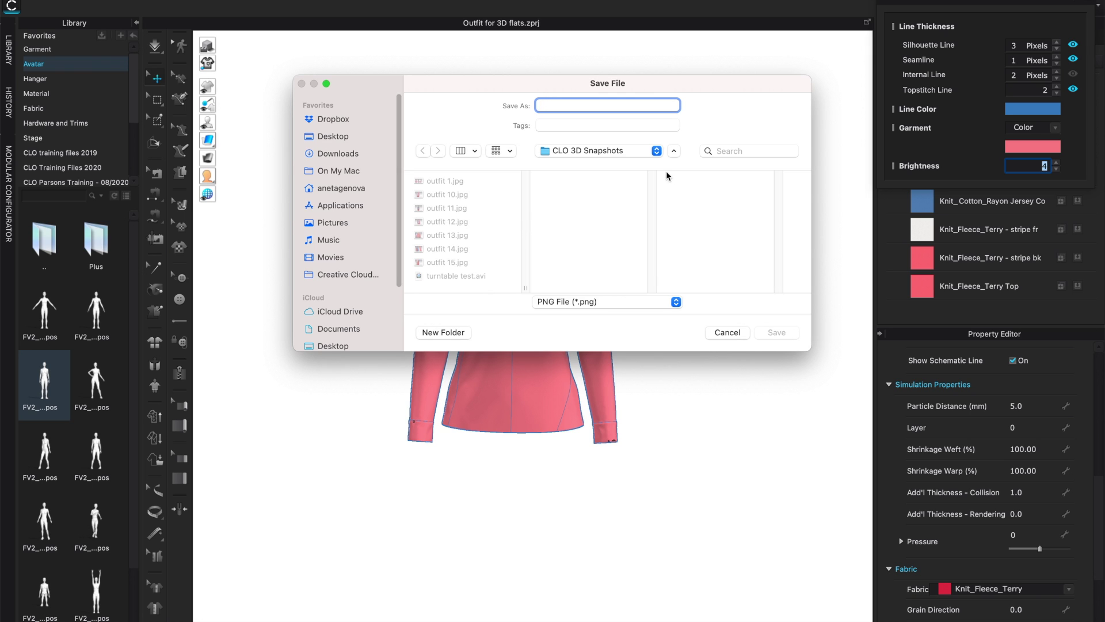
# - Save the snapshot in Documents > CLO 3D flats under the name 'outfit 1-top'
pyautogui.click(656, 150)
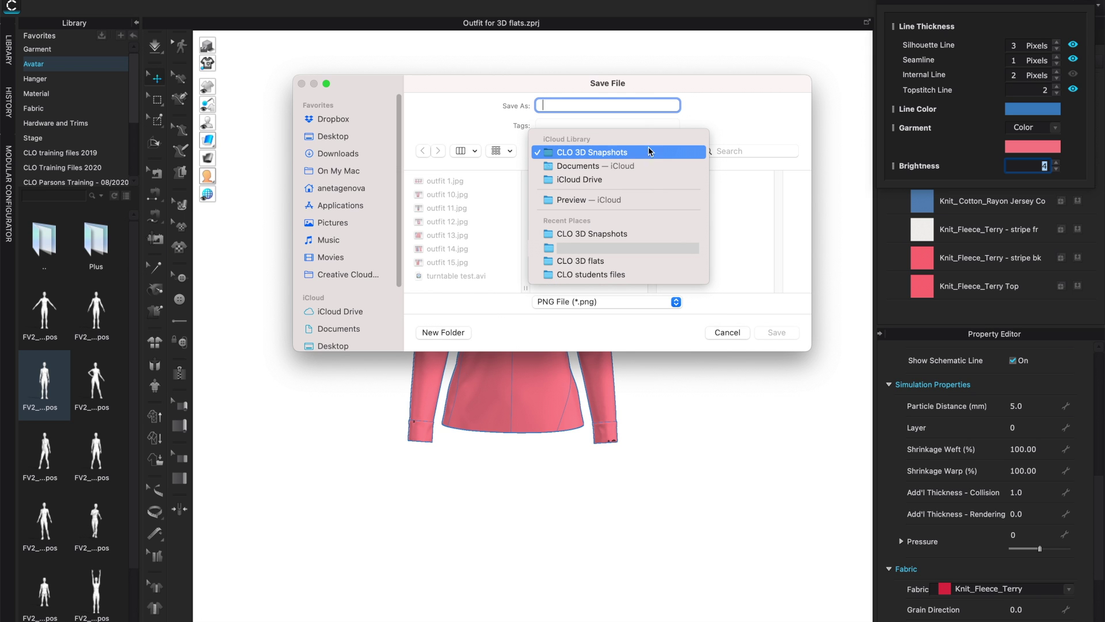
pyautogui.click(579, 166)
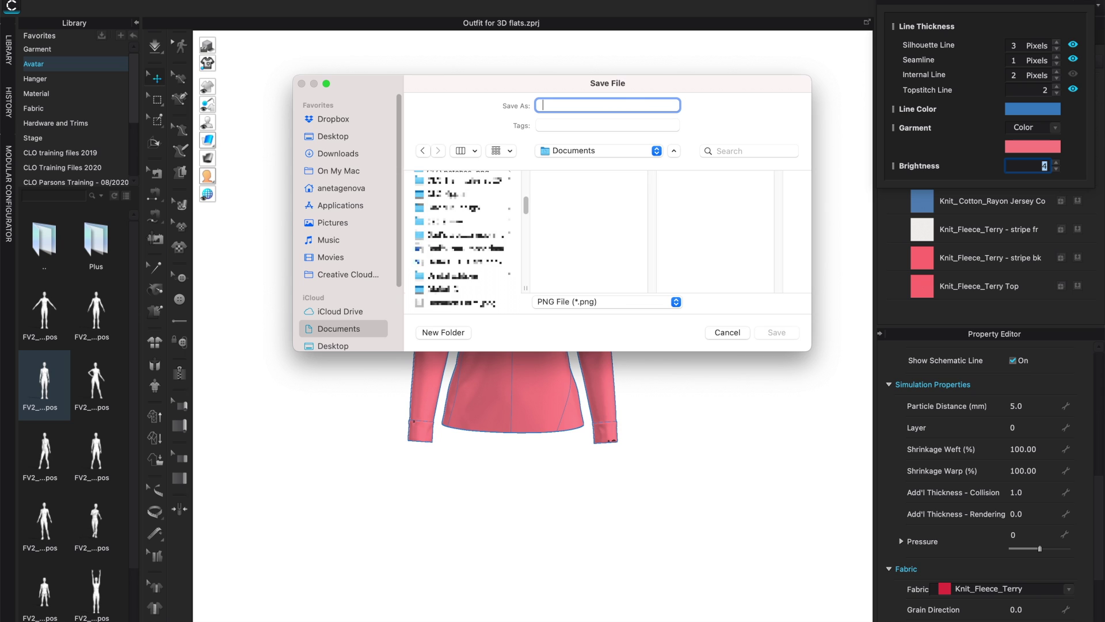
pyautogui.scroll(5, 459, 200)
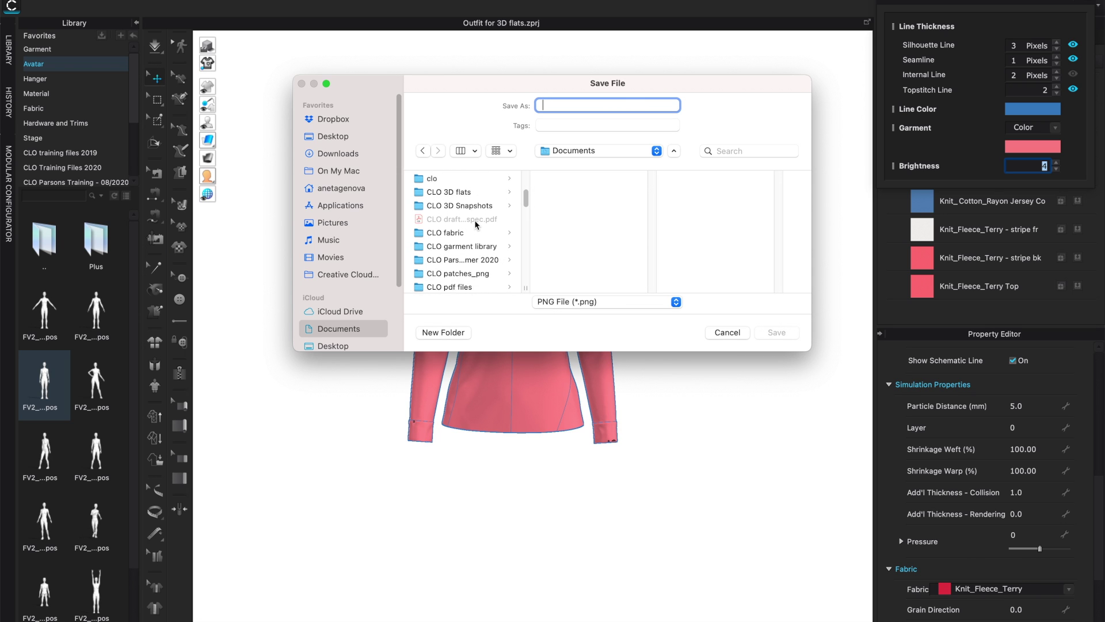
pyautogui.click(456, 194)
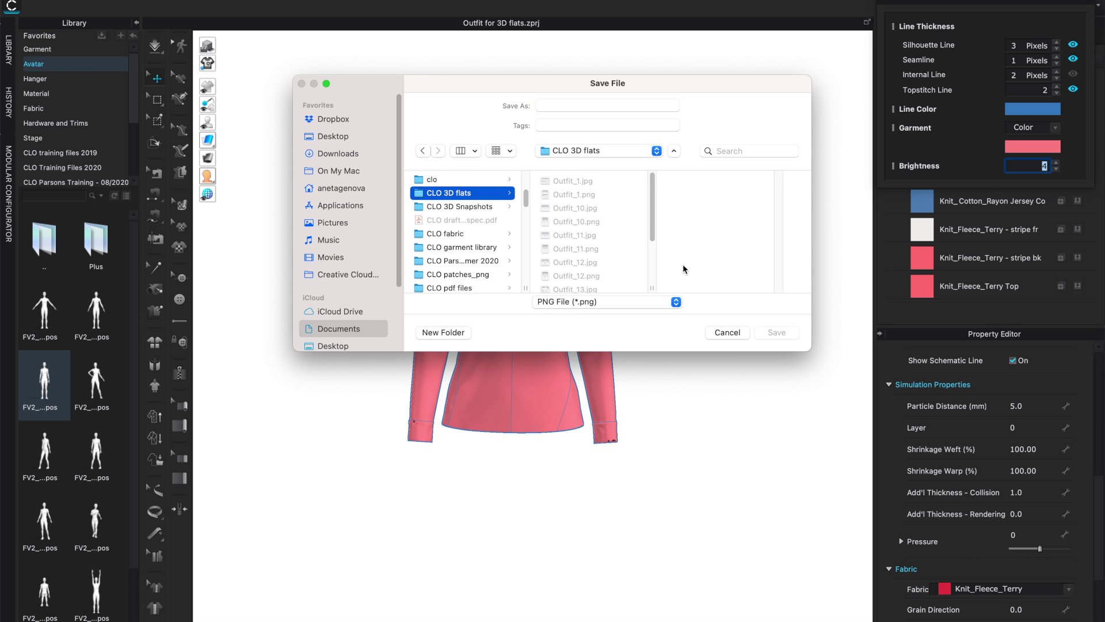
pyautogui.click(566, 105)
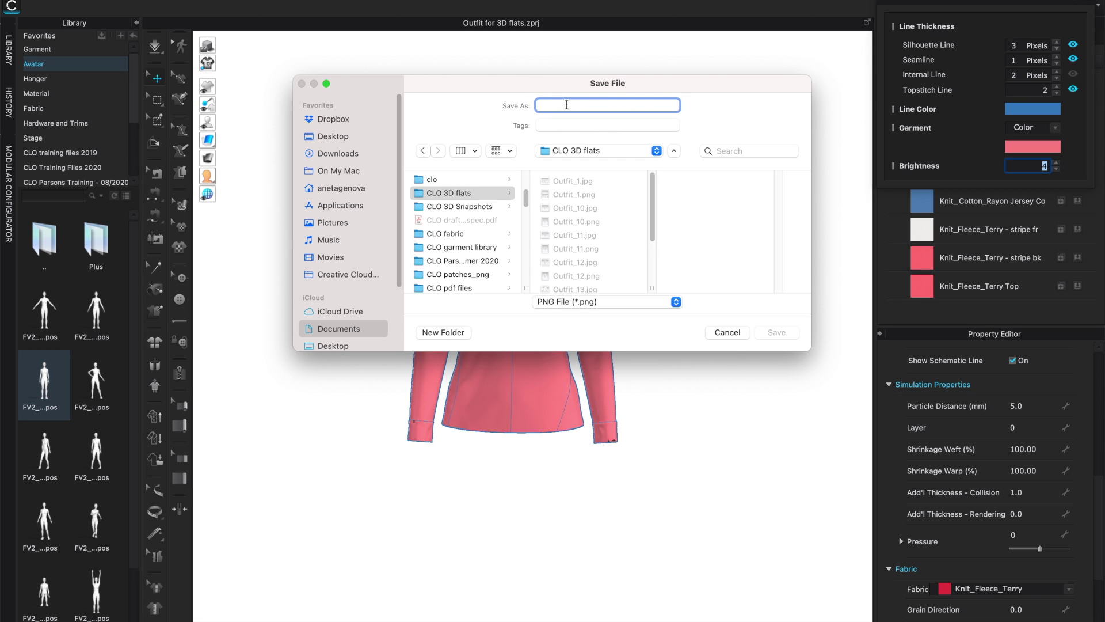
pyautogui.write('outfit 1-top')
# - Save the snapshot with its name and location, then switch to single-image snapshot settings
pyautogui.click(777, 332)
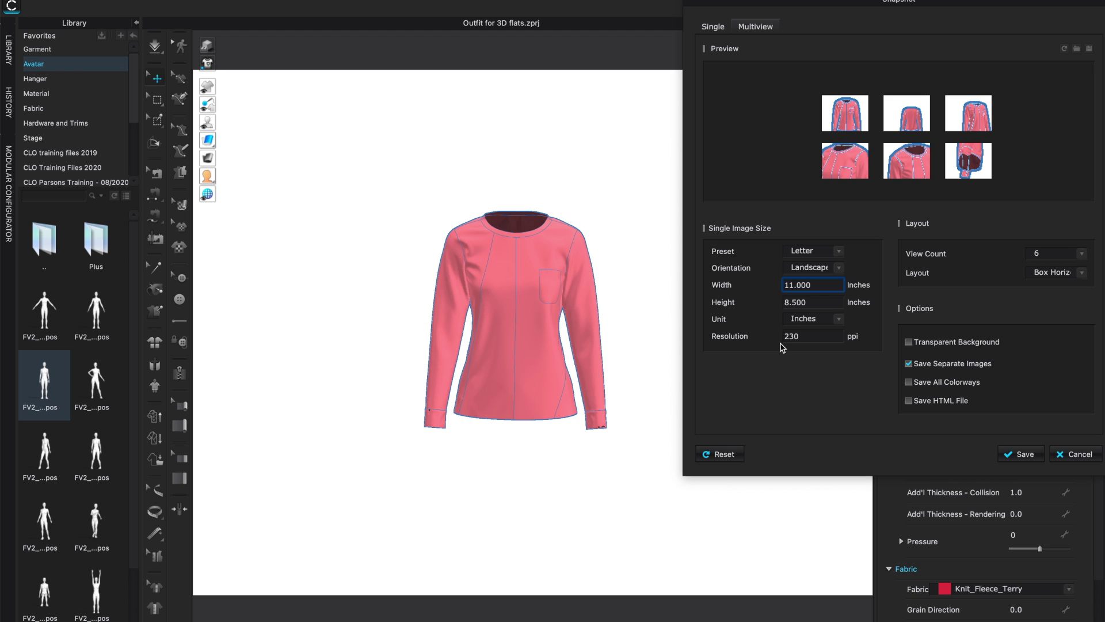
pyautogui.click(714, 32)
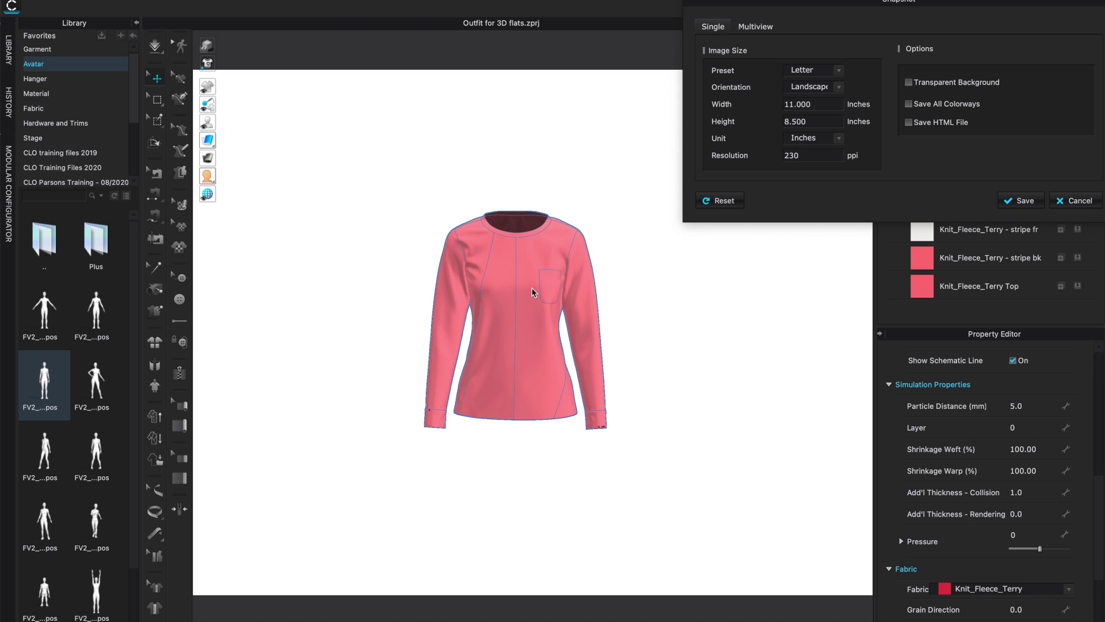
pyautogui.moveTo(568, 332)
pyautogui.mouseDown(button='right')
pyautogui.moveTo(525, 348)
pyautogui.moveTo(458, 339)
pyautogui.moveTo(454, 298)
pyautogui.moveTo(470, 339)
pyautogui.moveTo(508, 370)
pyautogui.moveTo(550, 342)
pyautogui.moveTo(562, 319)
pyautogui.moveTo(562, 328)
pyautogui.mouseUp(button='right')
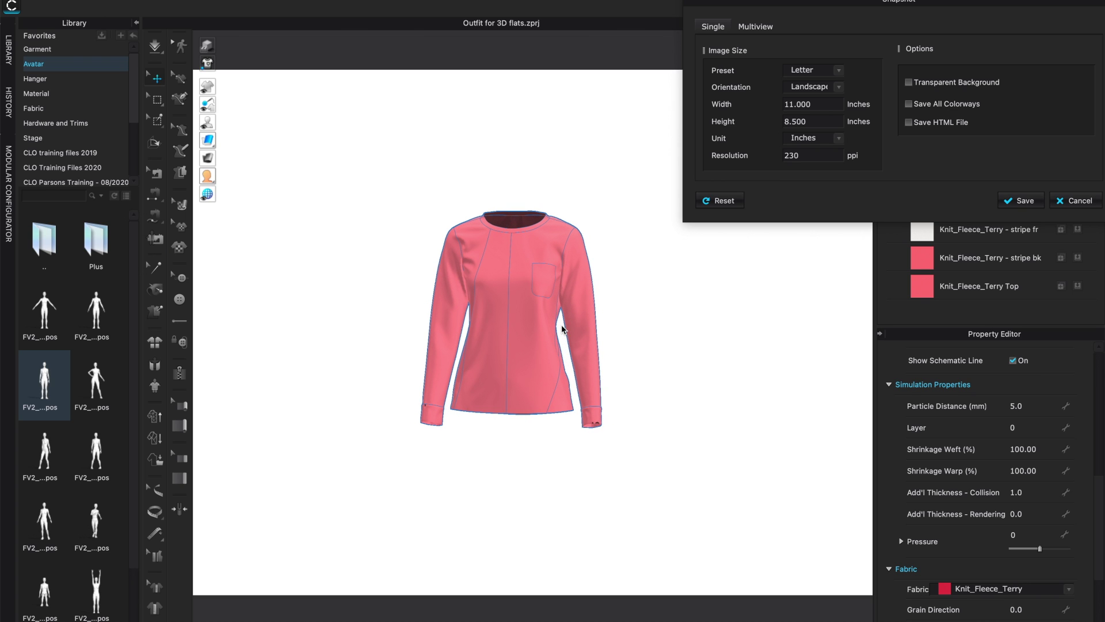
# - Keep Letter page size, try portrait, then set landscape at 11 × 8.5 inches, 230 ppi
pyautogui.click(839, 71)
pyautogui.click(840, 73)
pyautogui.click(838, 87)
pyautogui.click(816, 78)
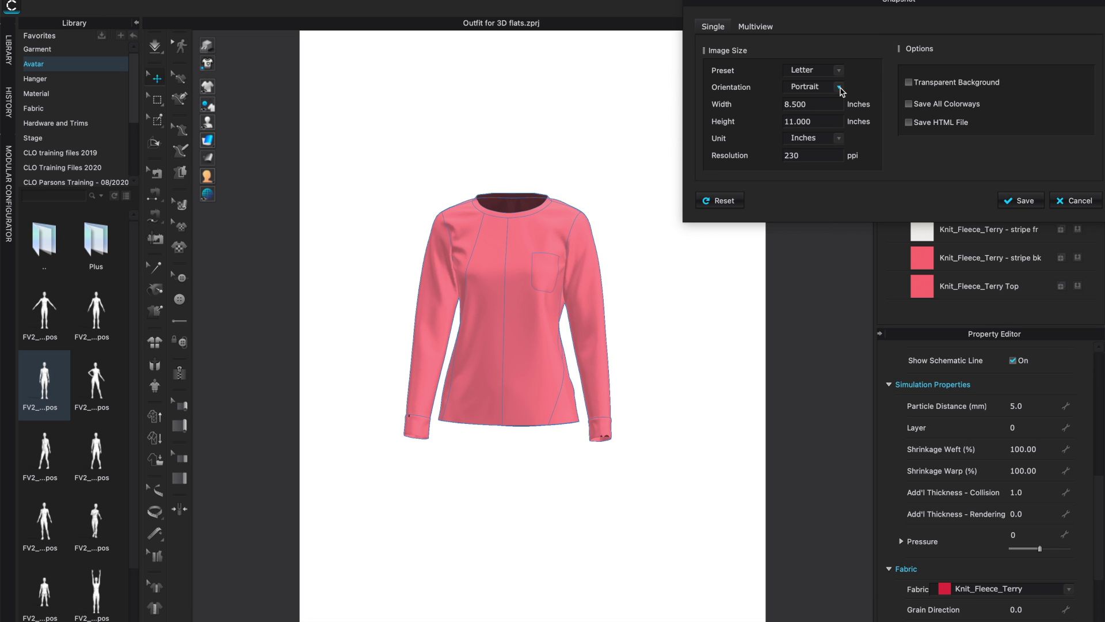
pyautogui.click(839, 88)
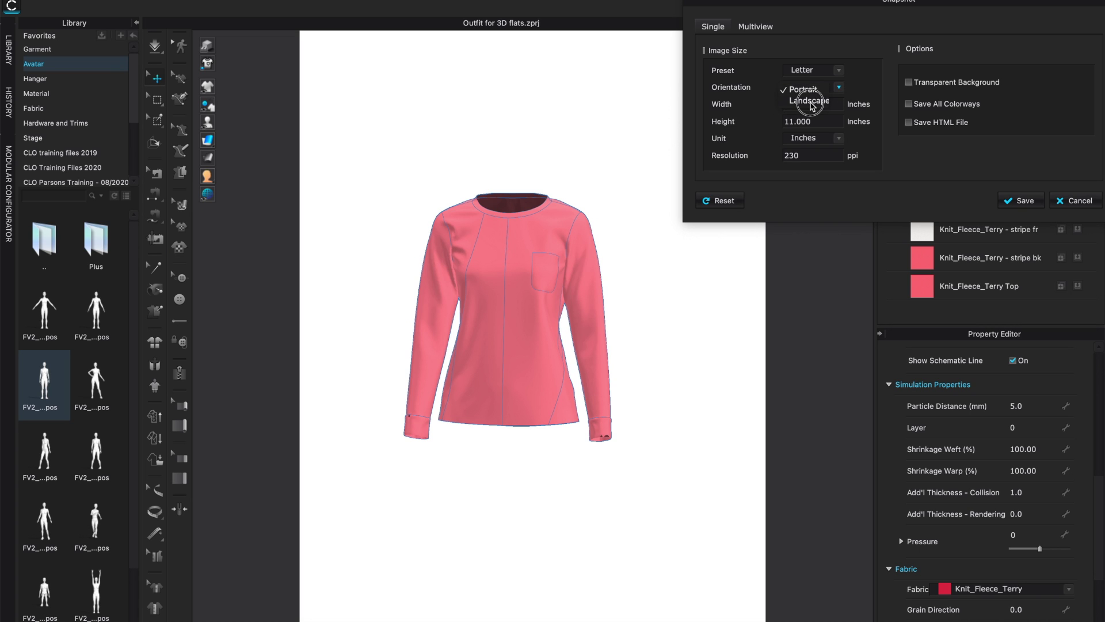
pyautogui.click(818, 103)
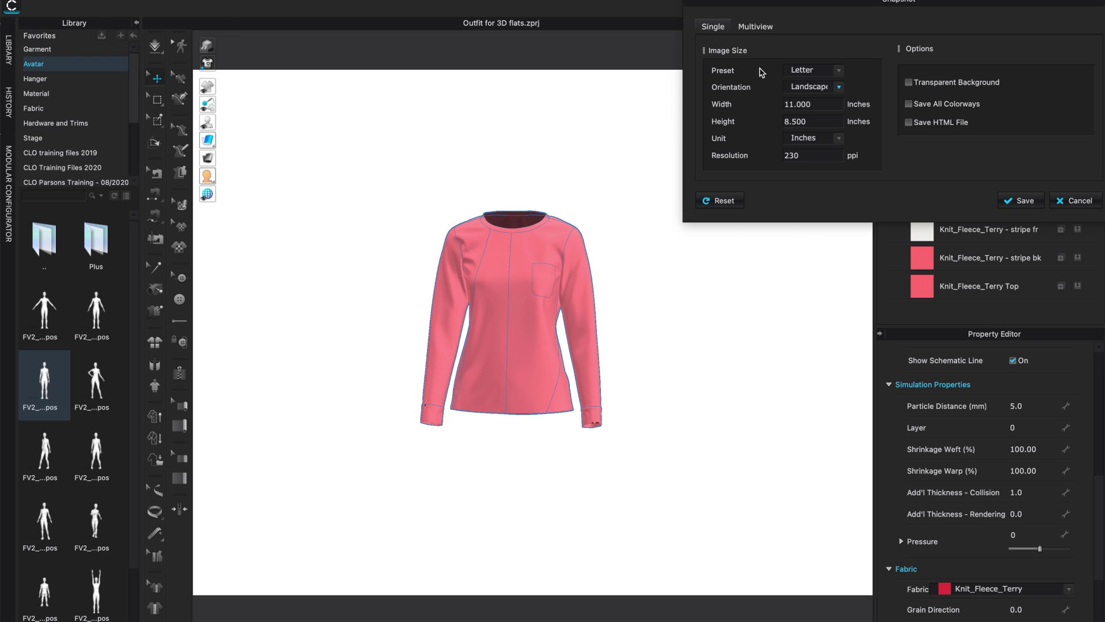
# - In multiview mode, set the second thumbnail to the back view and recapture it zoomed in close
pyautogui.click(755, 26)
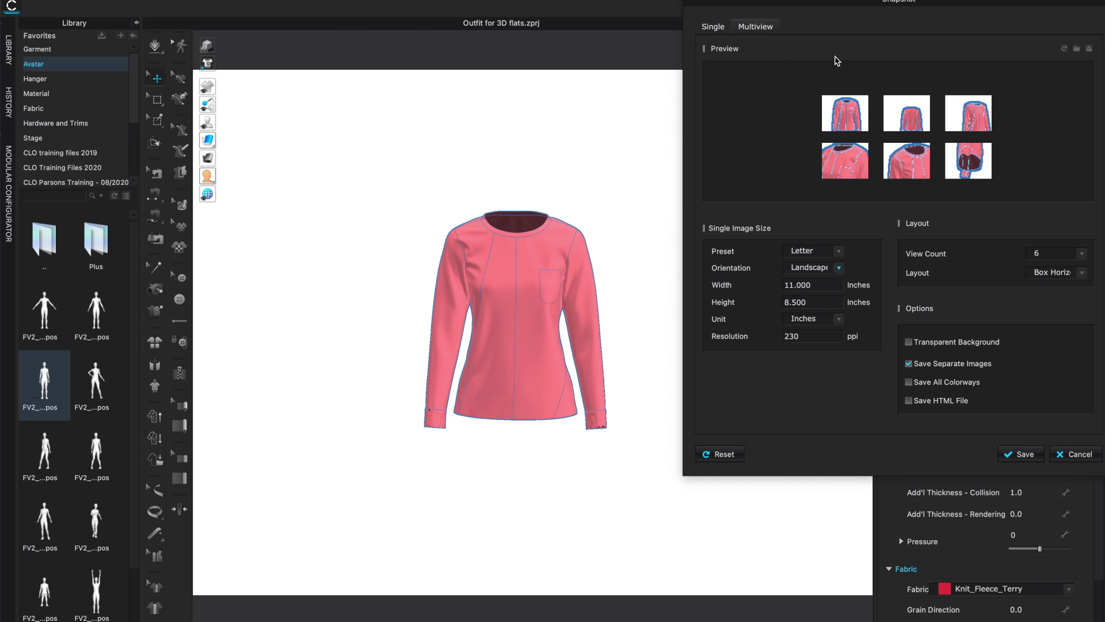
pyautogui.moveTo(892, 144)
pyautogui.moveTo(836, 110)
pyautogui.moveTo(953, 156)
pyautogui.moveTo(961, 124)
pyautogui.moveTo(915, 110)
pyautogui.click(921, 91)
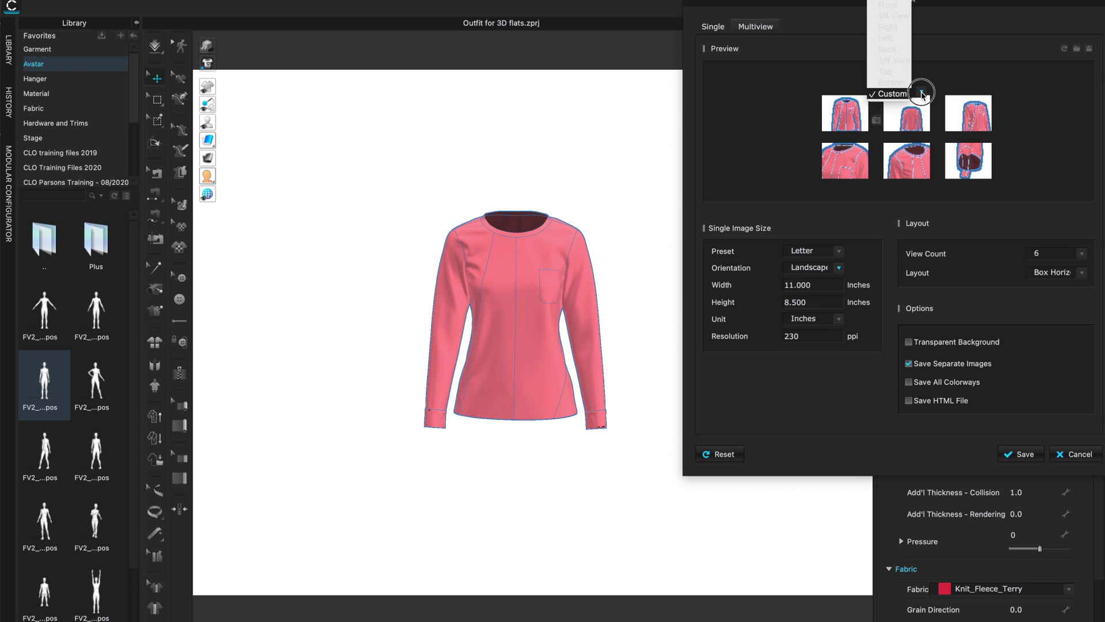
pyautogui.click(893, 50)
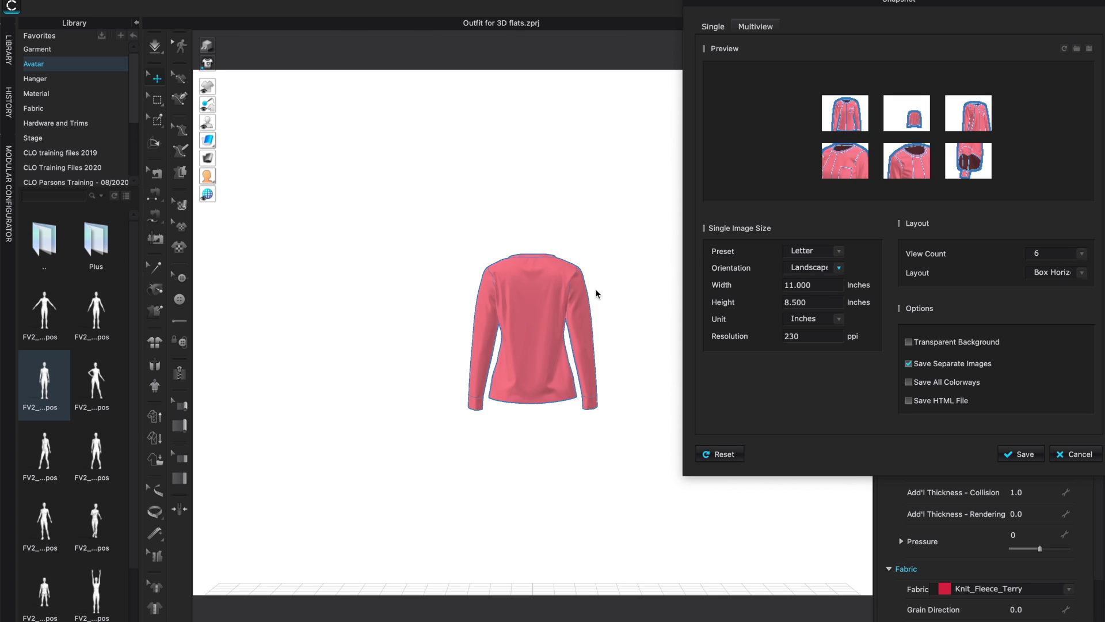
pyautogui.scroll(5, 595, 289)
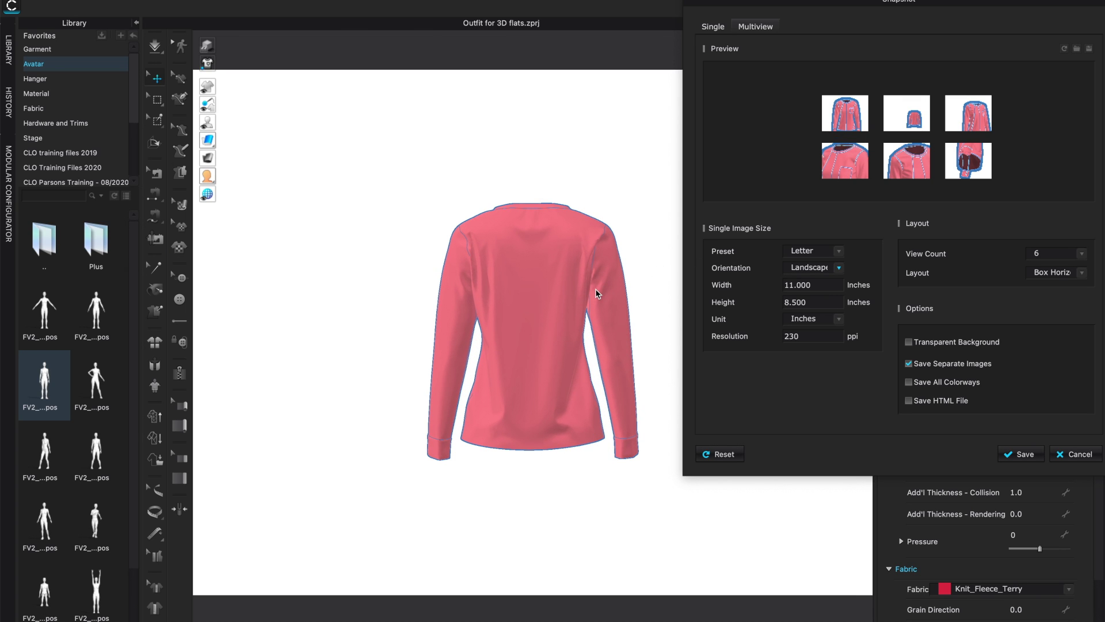
pyautogui.moveTo(896, 119)
pyautogui.click(877, 121)
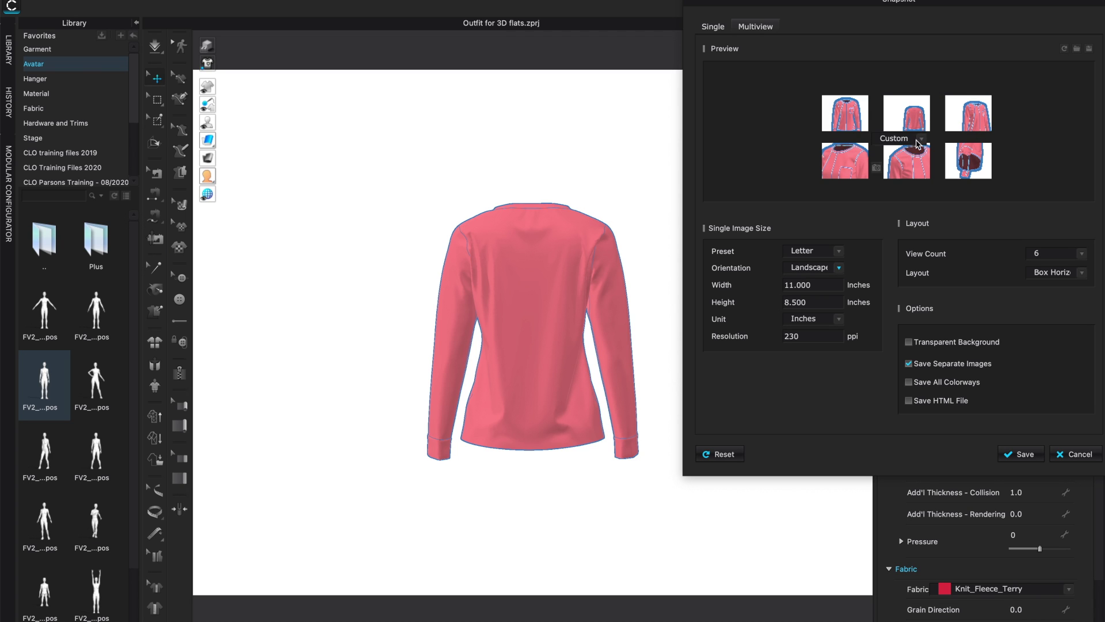
# - Set the third thumbnail to 3/4 View and recapture it from a zoomed-in viewport
pyautogui.moveTo(853, 9); pyautogui.dragTo(896, 4)
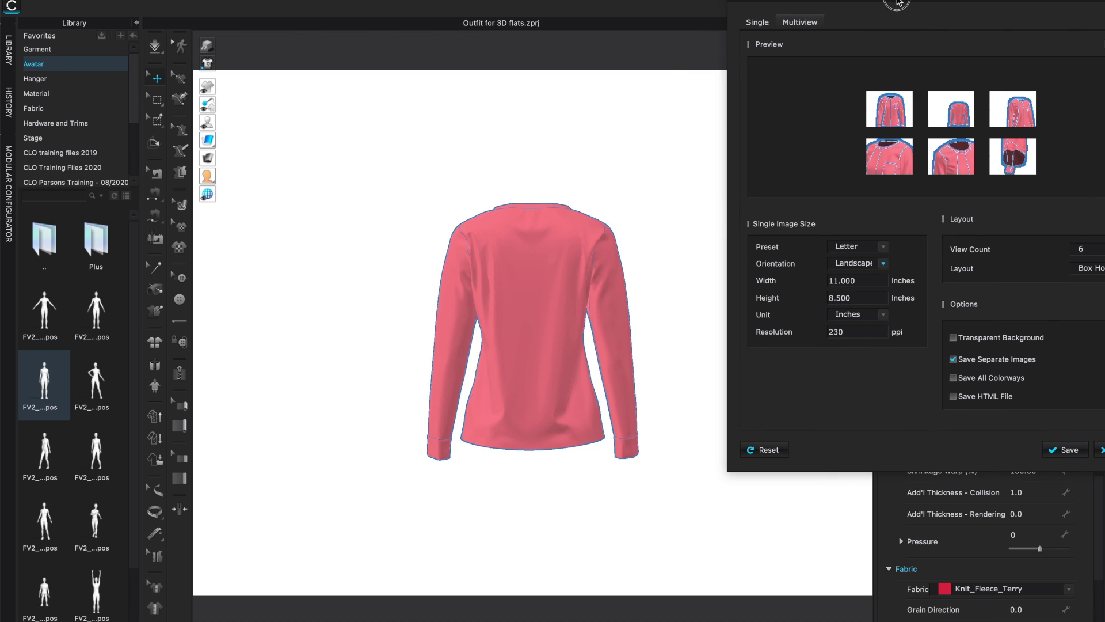
pyautogui.click(553, 288)
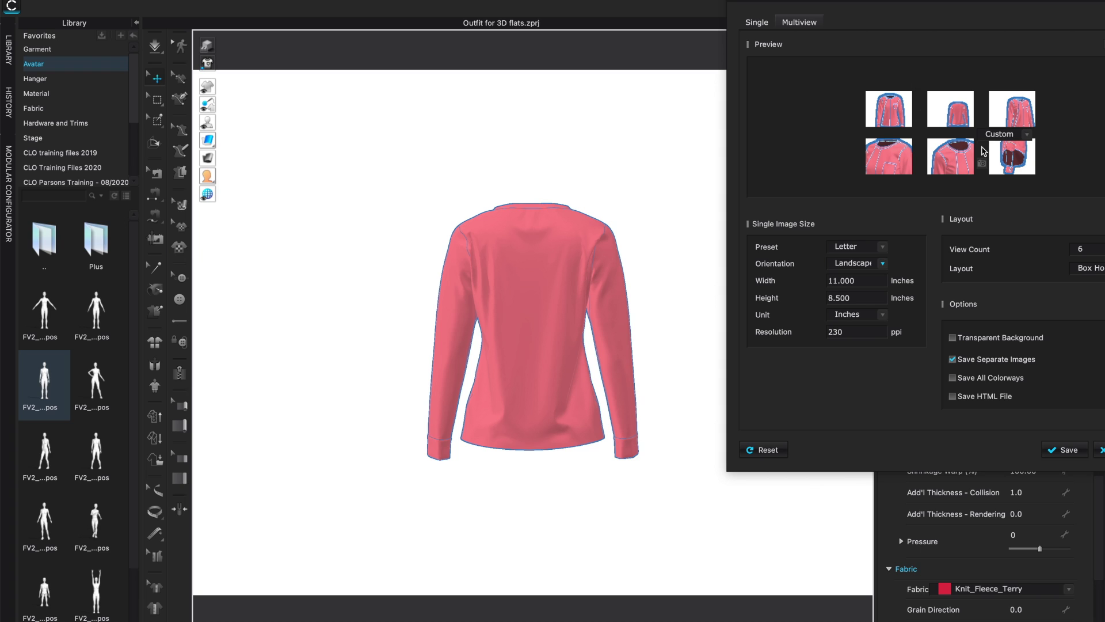
pyautogui.moveTo(1006, 100)
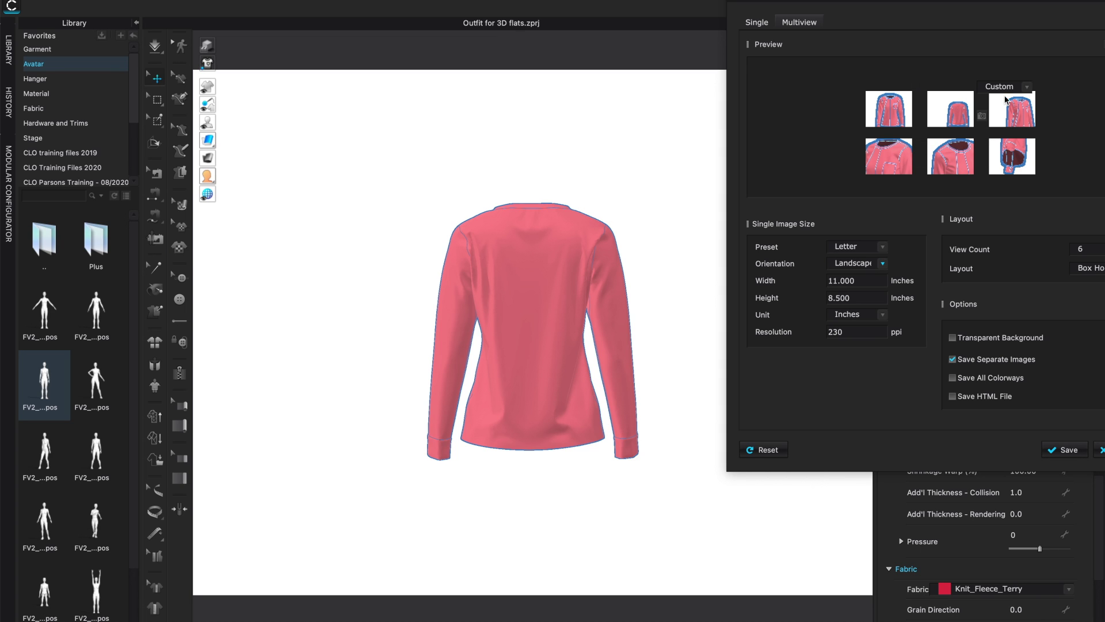
pyautogui.click(1027, 87)
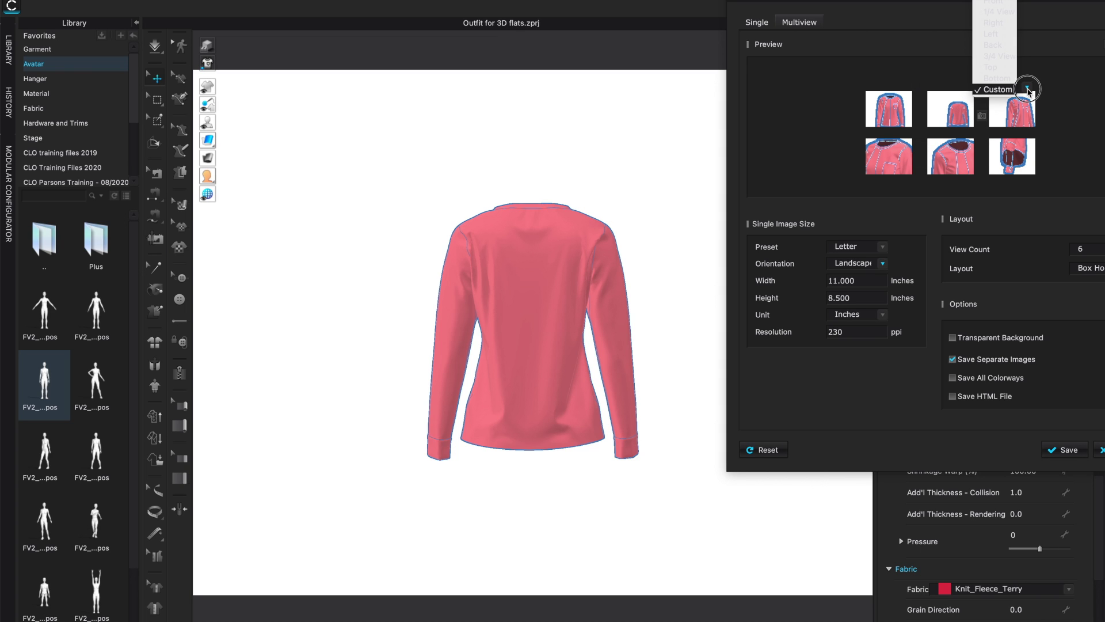
pyautogui.click(1000, 56)
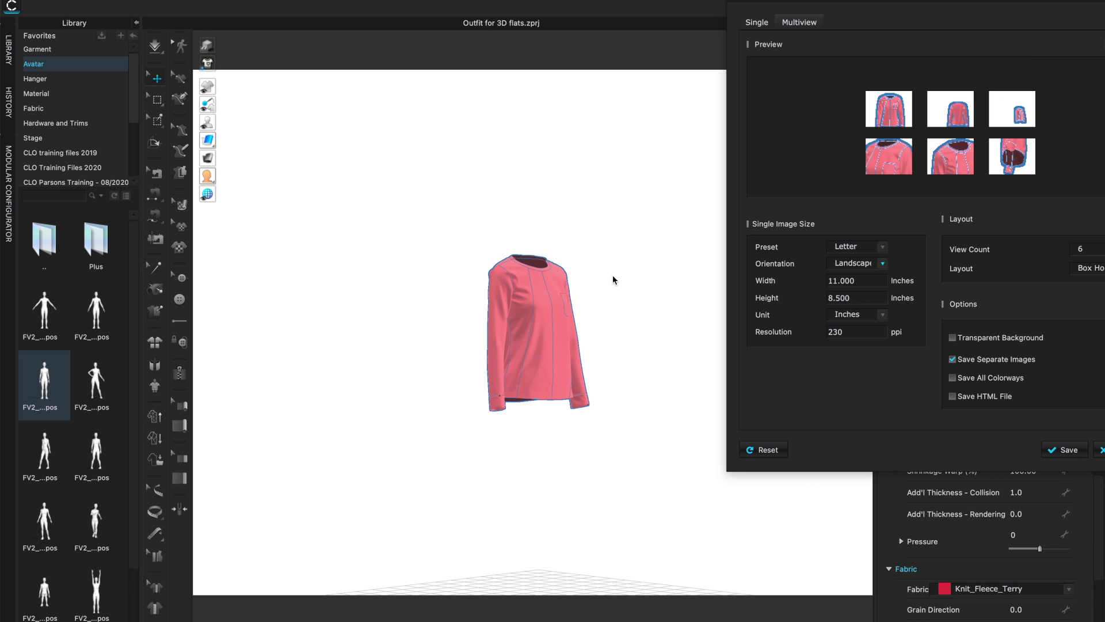
pyautogui.scroll(8, 599, 298)
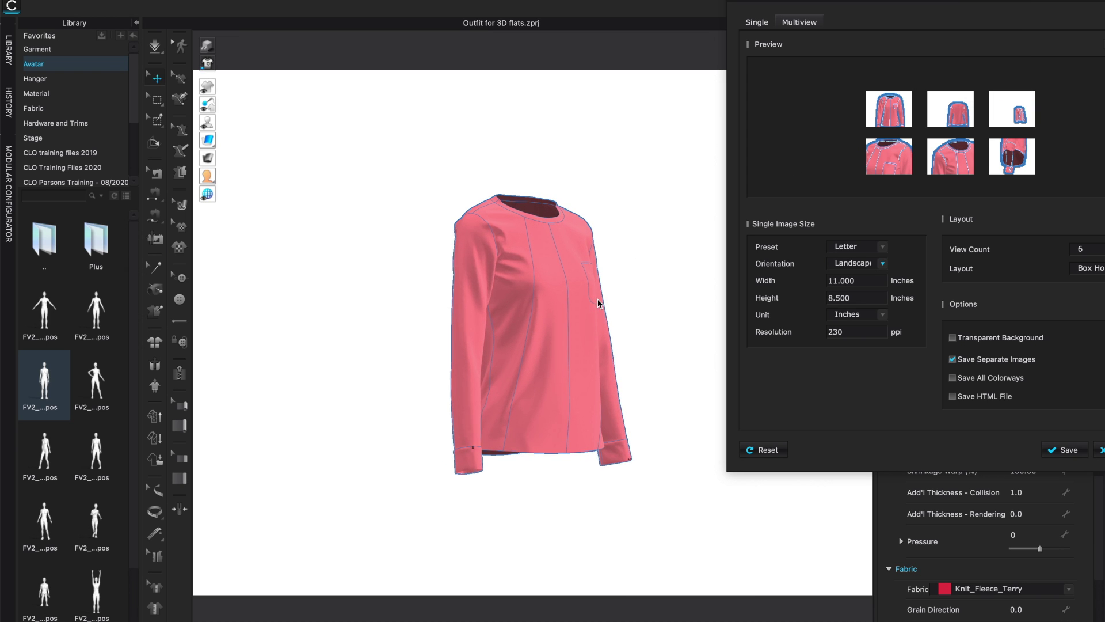
pyautogui.scroll(2, 598, 298)
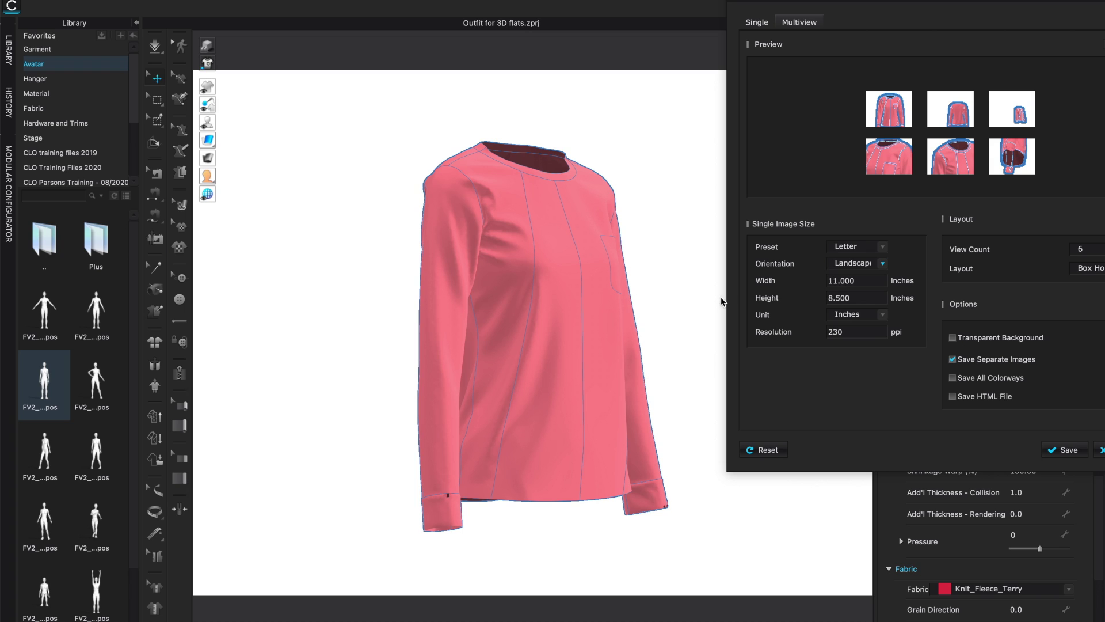
pyautogui.click(982, 117)
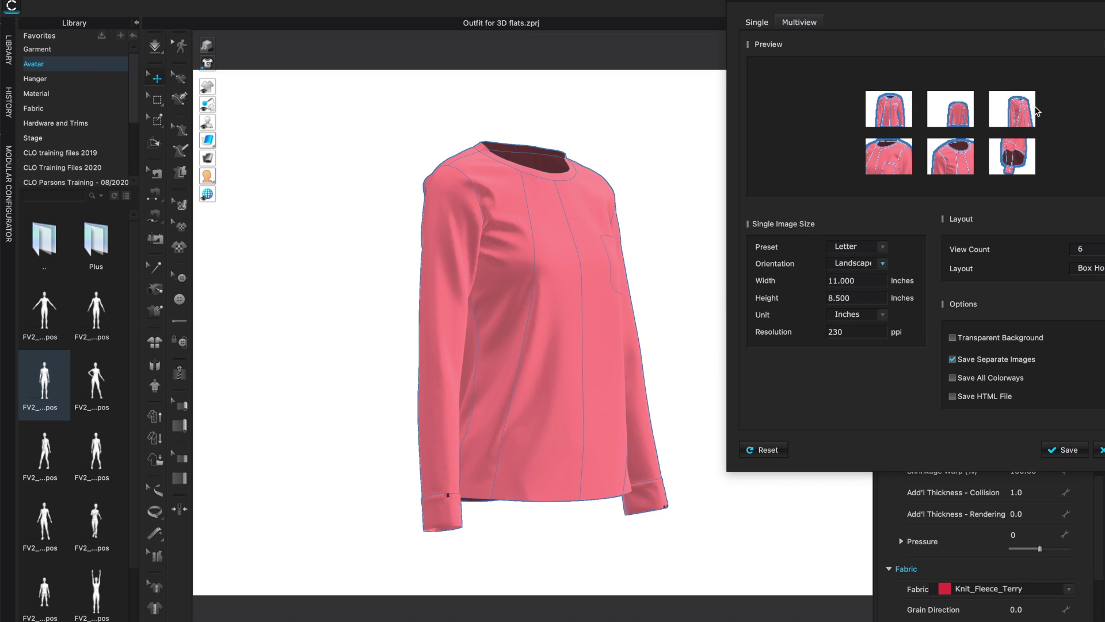
pyautogui.moveTo(933, 160)
pyautogui.moveTo(1020, 151)
pyautogui.moveTo(1031, 4); pyautogui.dragTo(977, 3)
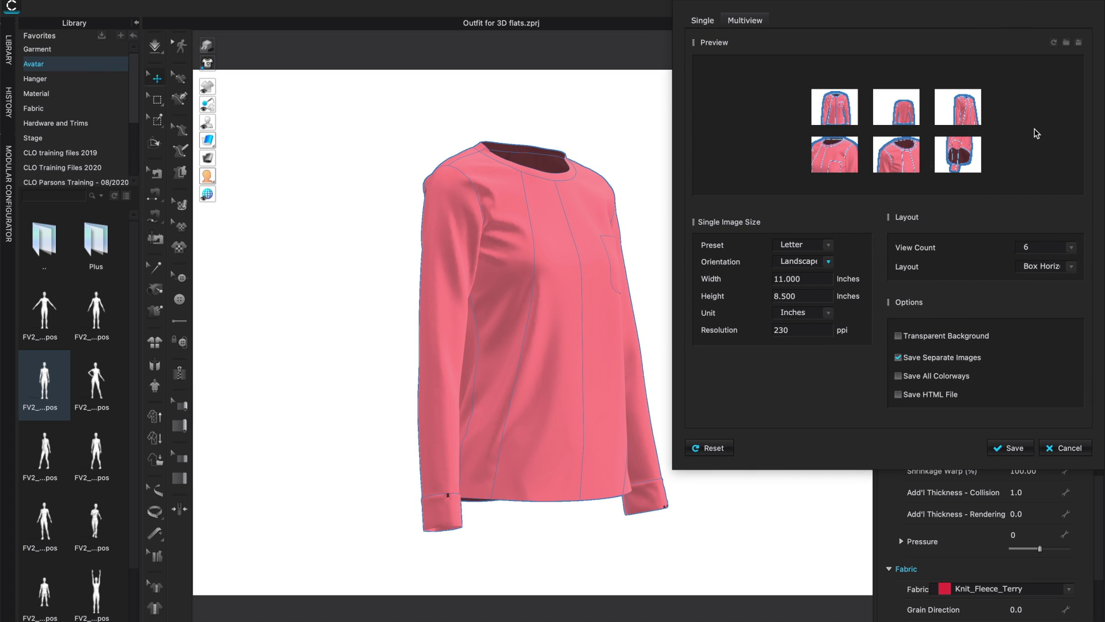
pyautogui.moveTo(933, 164)
pyautogui.click(829, 247)
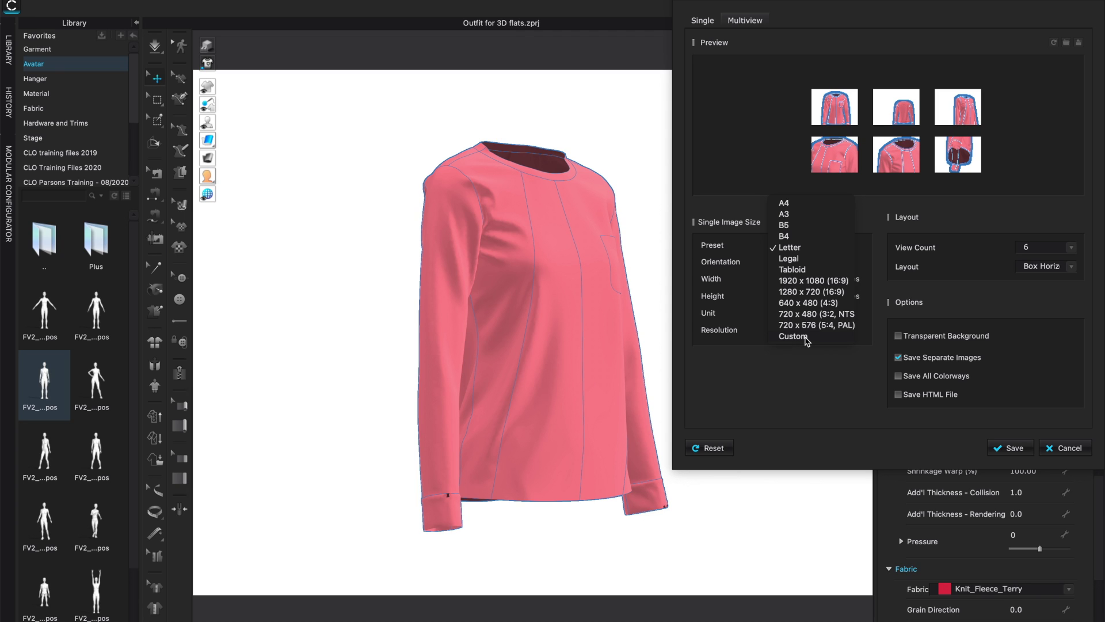
pyautogui.click(792, 250)
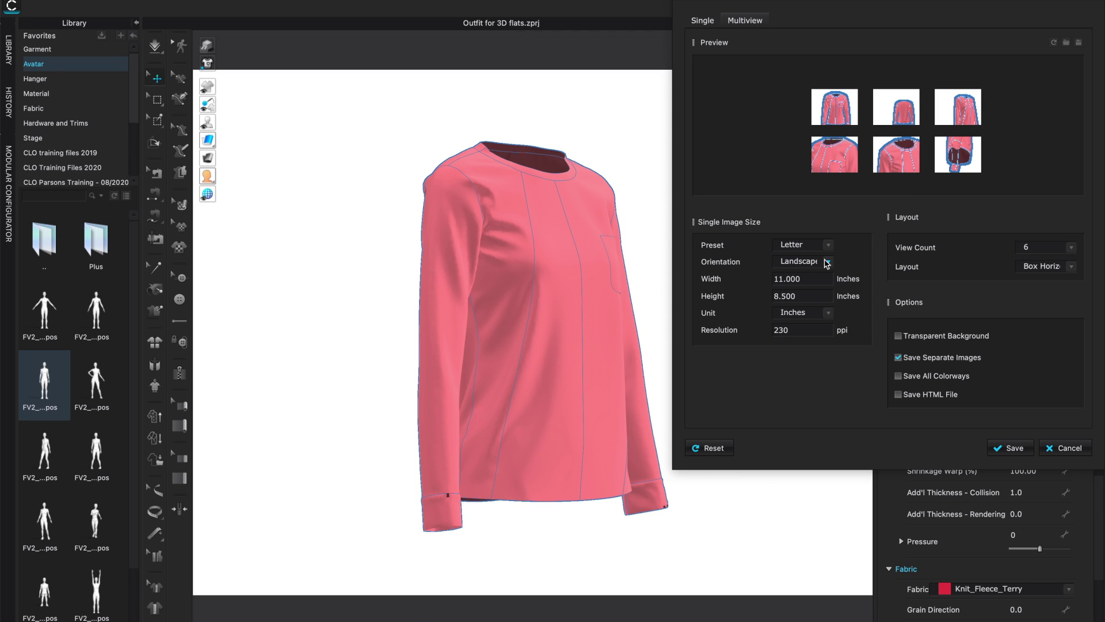
pyautogui.moveTo(865, 107)
pyautogui.moveTo(972, 113)
pyautogui.click(829, 246)
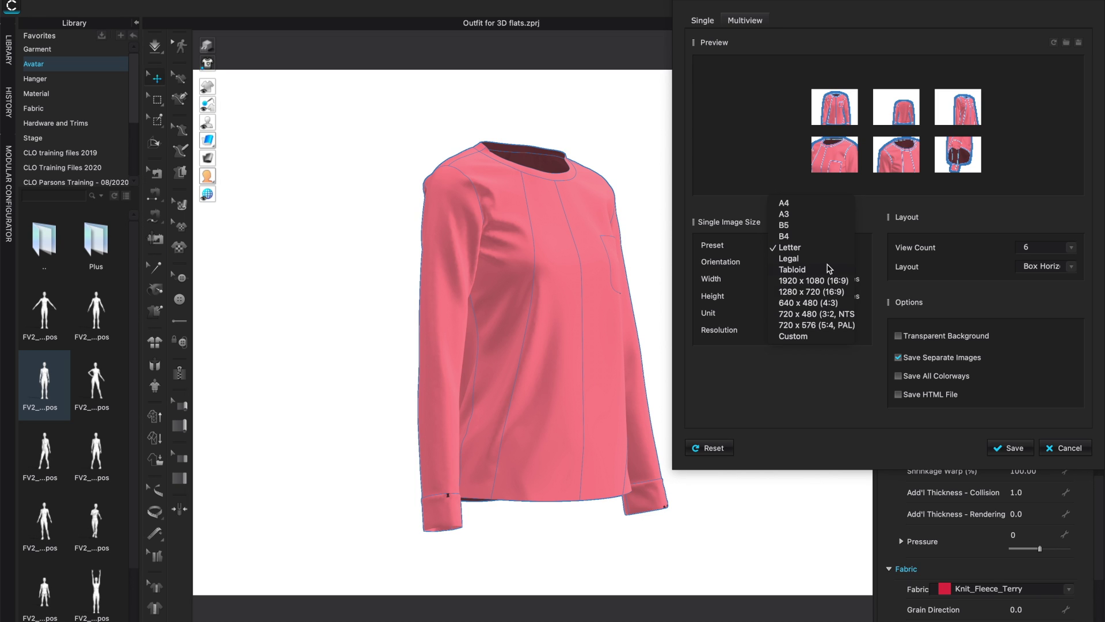
pyautogui.click(817, 247)
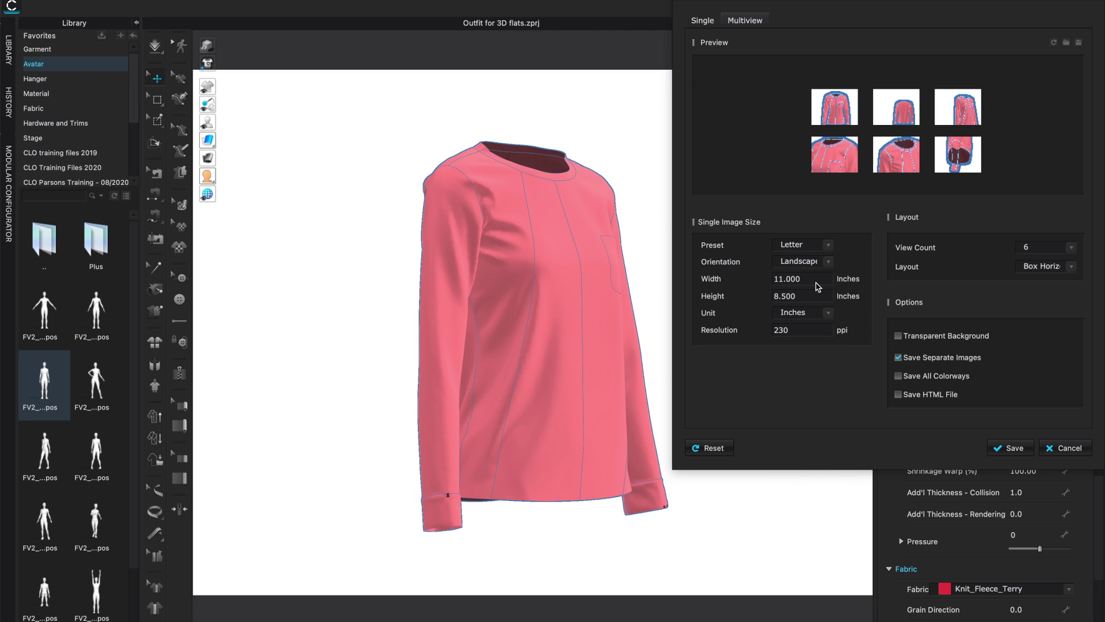
pyautogui.click(827, 313)
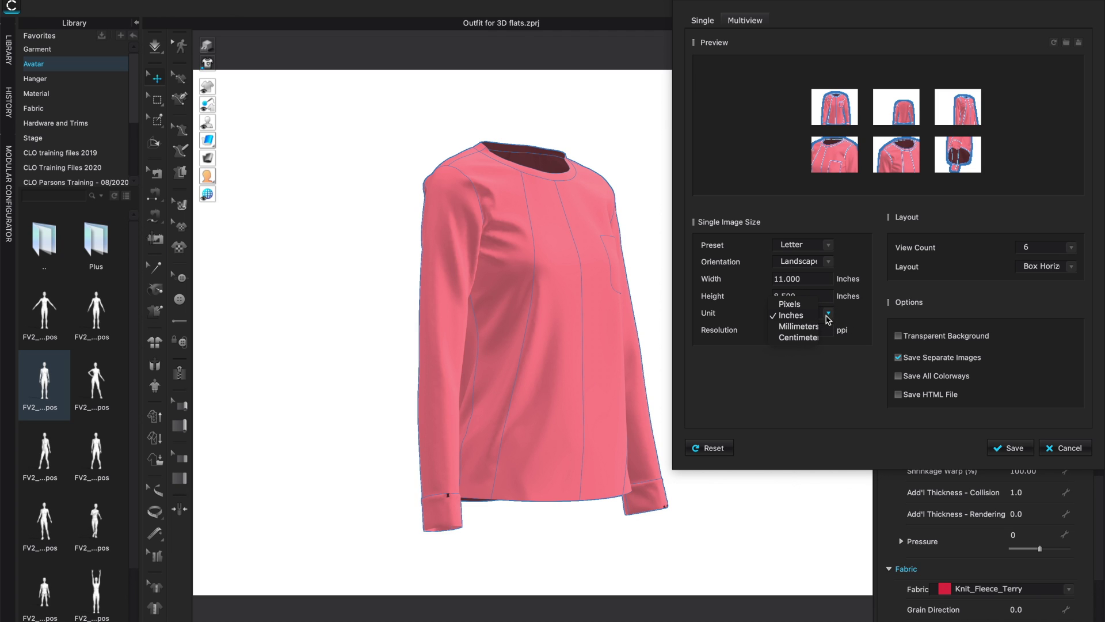
pyautogui.click(828, 319)
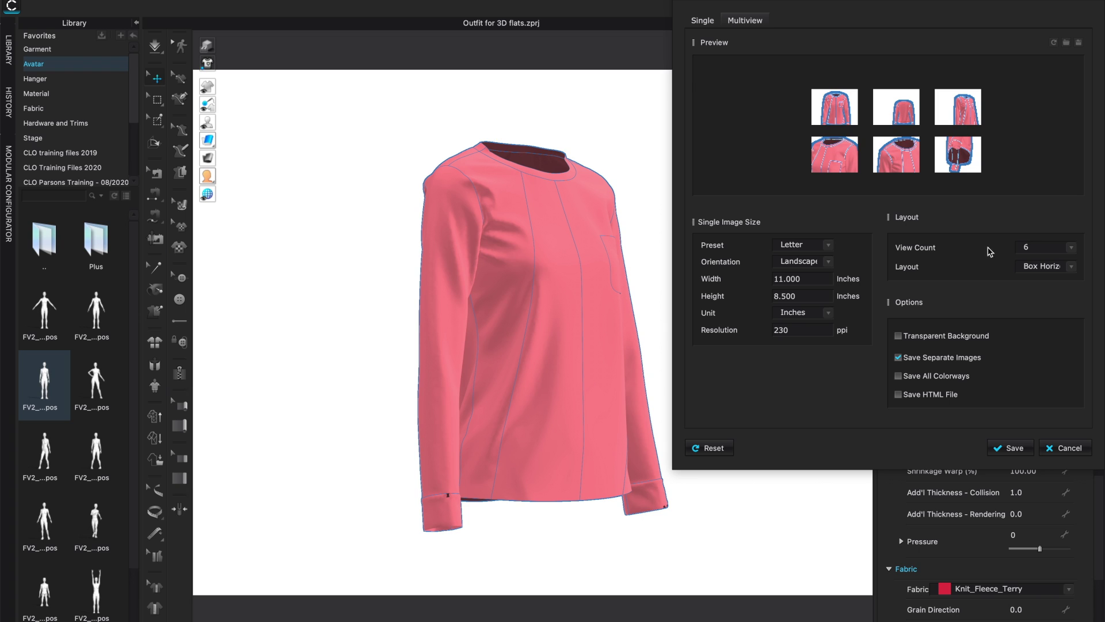
pyautogui.click(1071, 247)
pyautogui.click(1040, 207)
pyautogui.click(1071, 247)
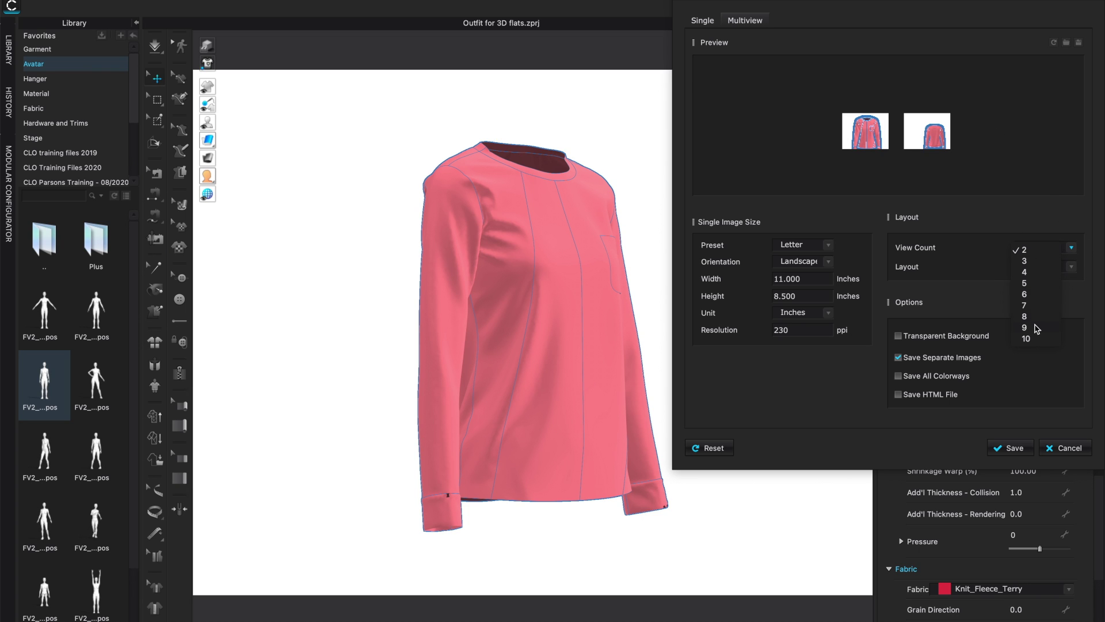
pyautogui.click(1036, 344)
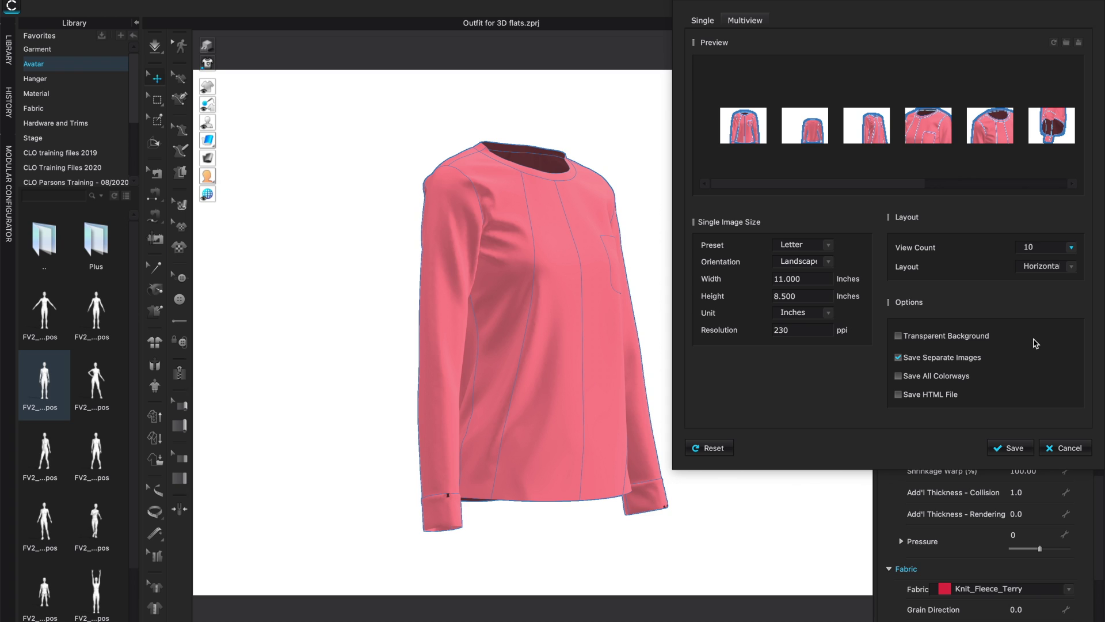
pyautogui.click(1072, 248)
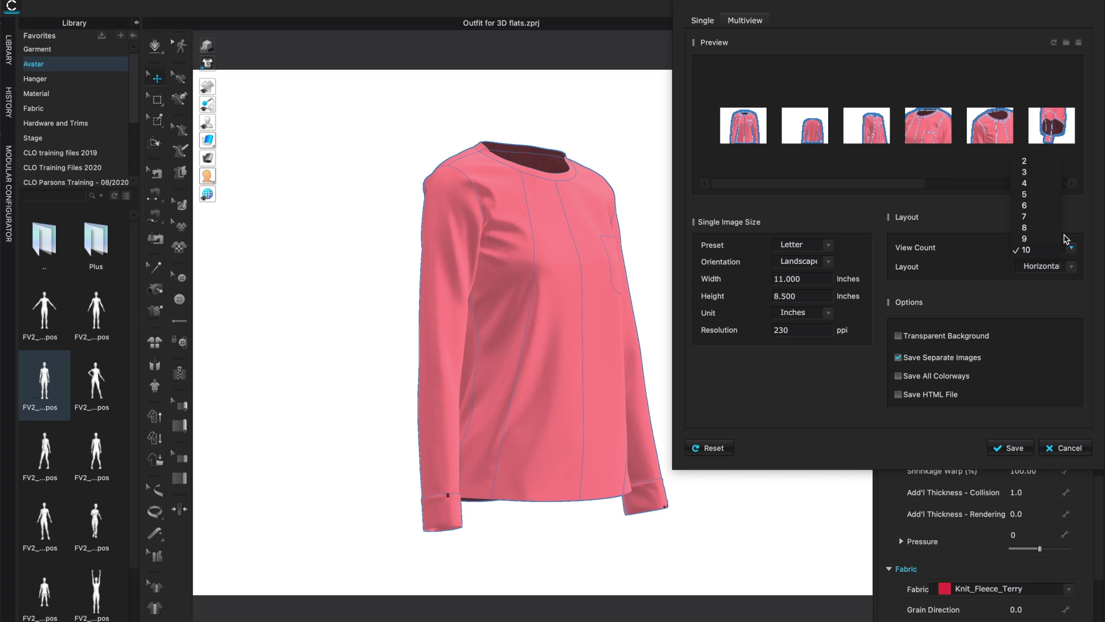
pyautogui.click(1040, 206)
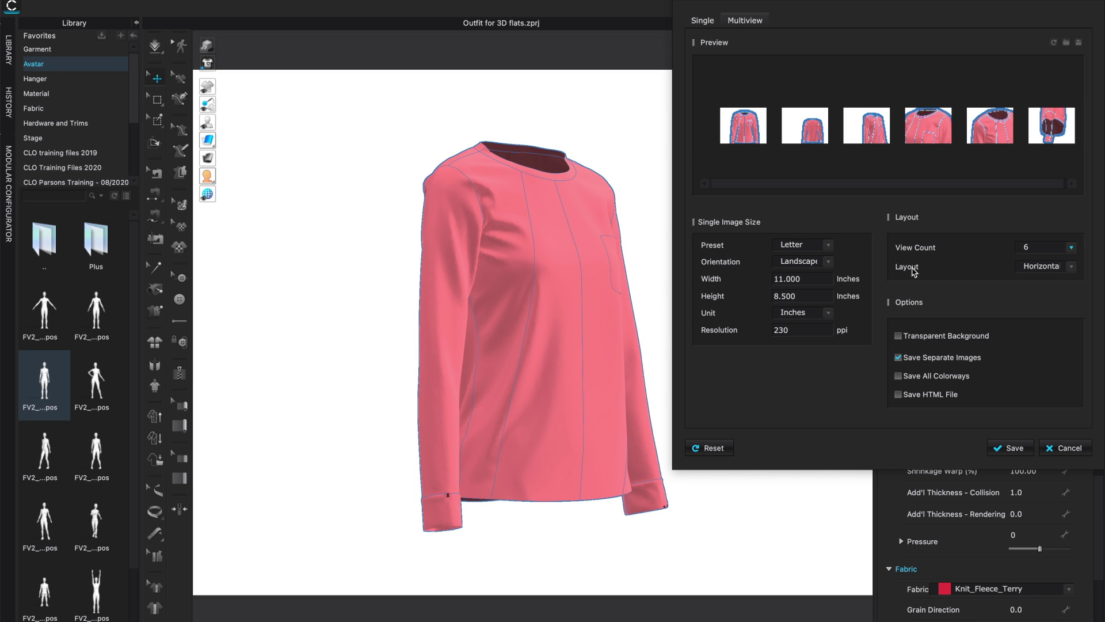
pyautogui.click(1072, 267)
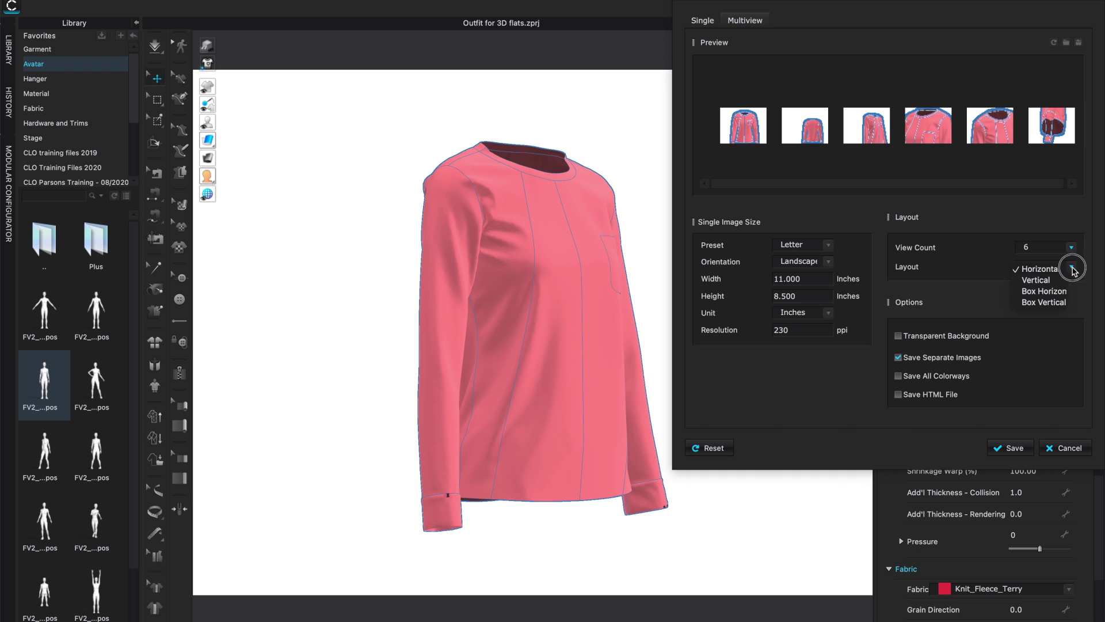
pyautogui.click(1035, 280)
pyautogui.click(1072, 268)
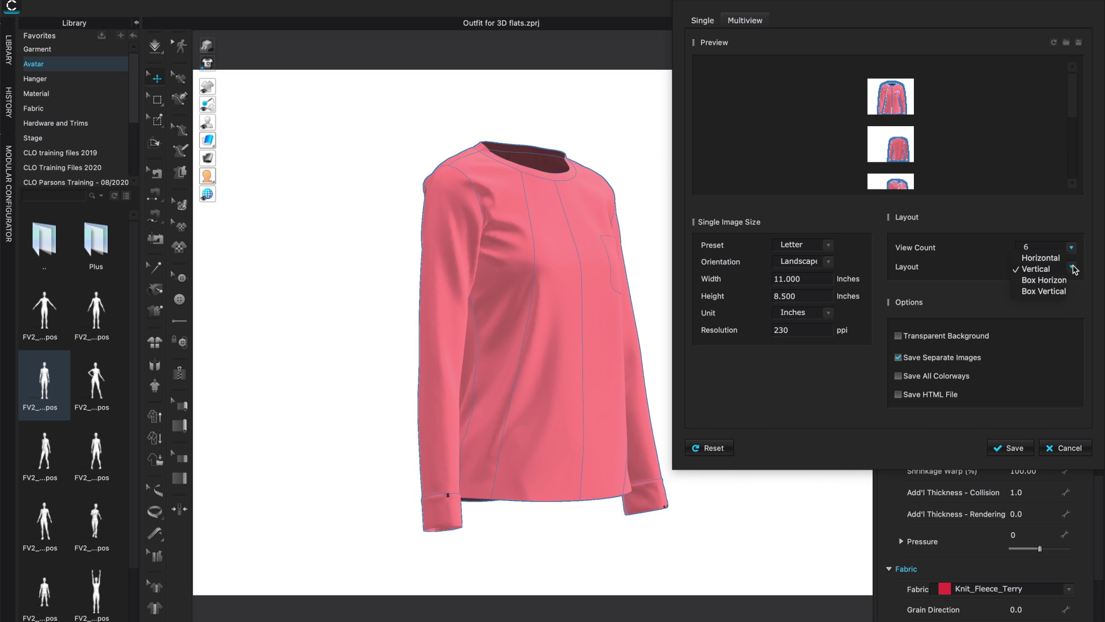
pyautogui.click(1043, 280)
pyautogui.click(1073, 268)
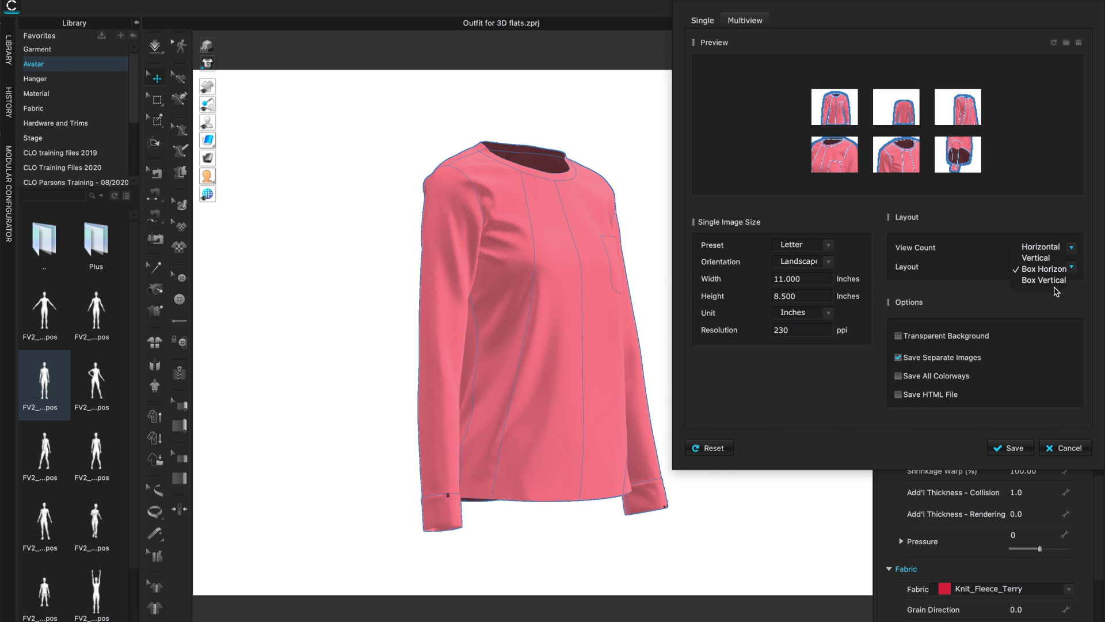
pyautogui.click(1044, 280)
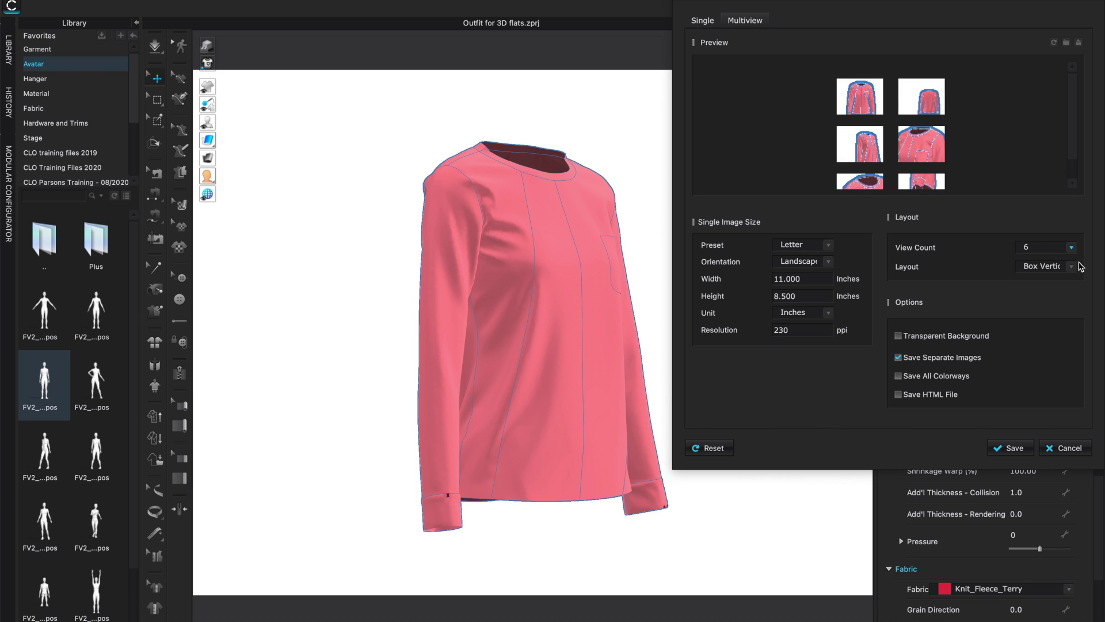
pyautogui.click(1070, 268)
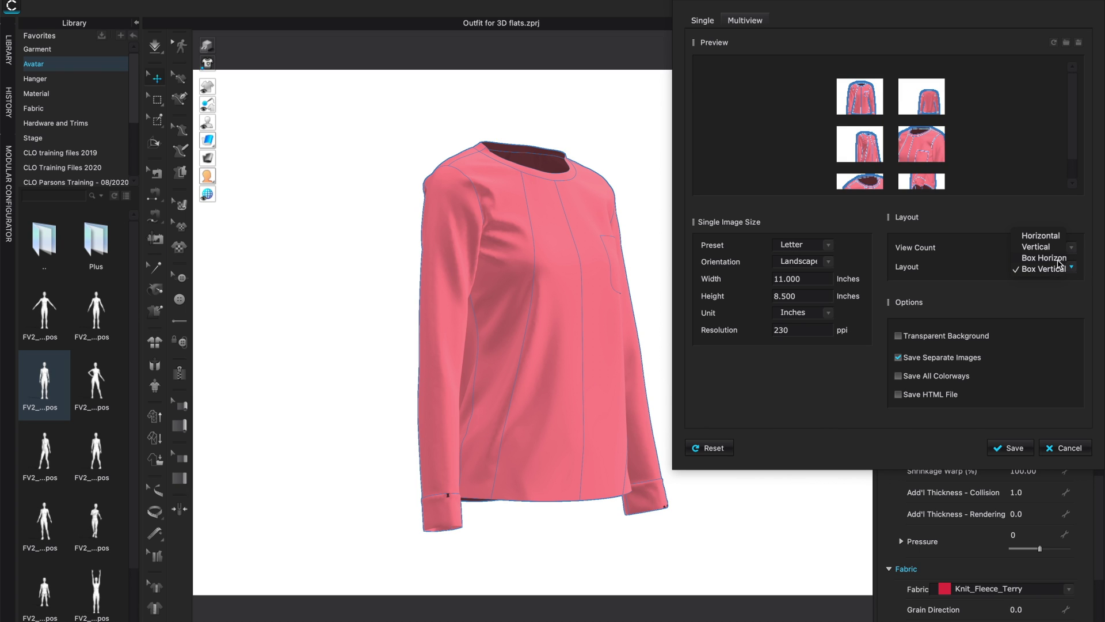
pyautogui.click(1057, 258)
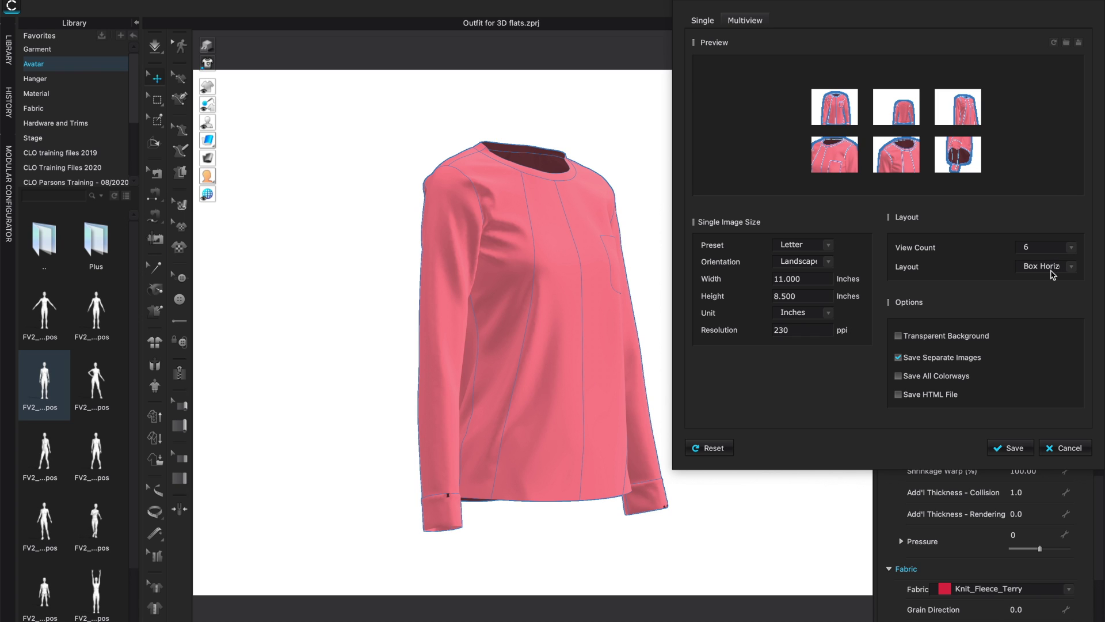
# - Make the snapshot background transparent
pyautogui.moveTo(966, 159)
pyautogui.moveTo(904, 114)
pyautogui.click(901, 338)
# - Save the six-view multiview snapshot with separate images
pyautogui.moveTo(903, 153)
pyautogui.moveTo(846, 118)
pyautogui.moveTo(850, 161)
pyautogui.click(1020, 450)
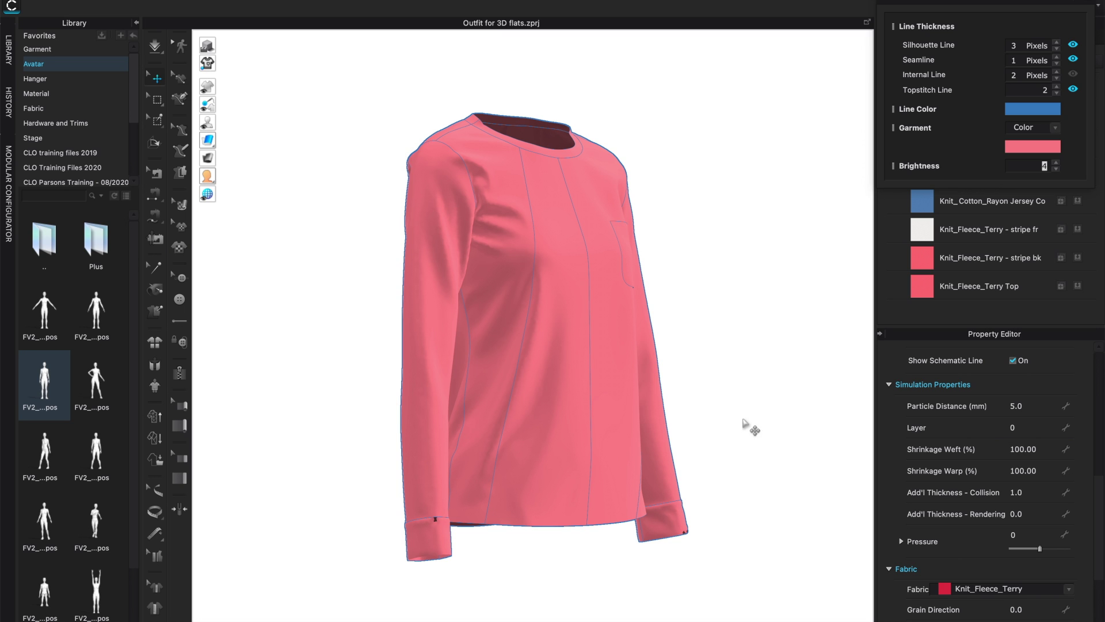
pyautogui.press('super+Tab')
pyautogui.press('super+Tab')
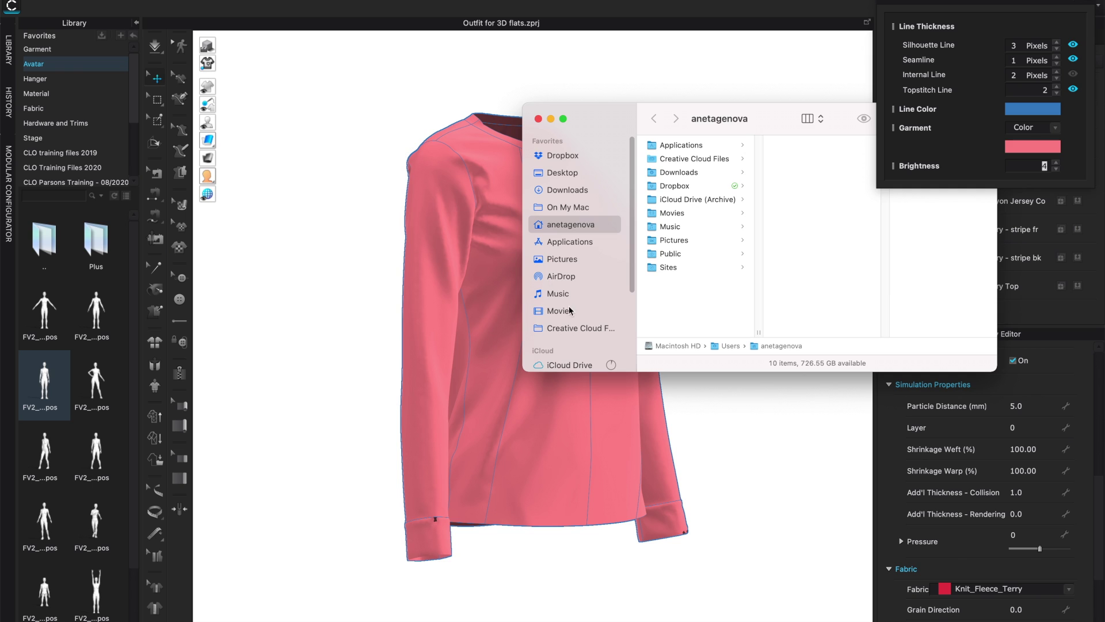
# - Open Documents > CLO 3D flats and select outfit 1-top.png to preview it
pyautogui.scroll(-4, 630, 227)
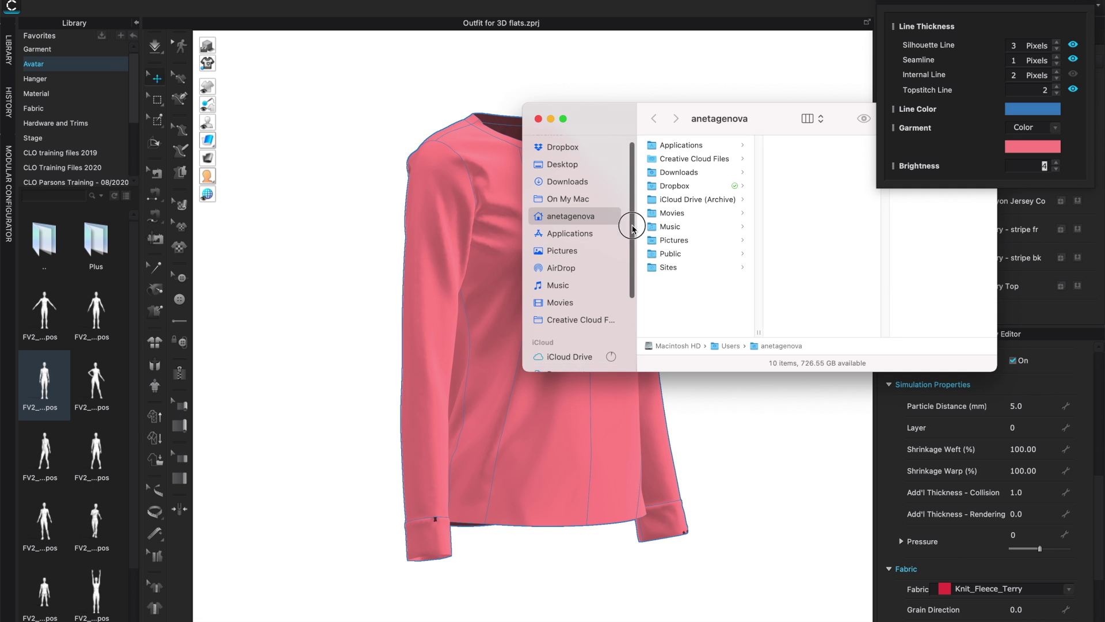
pyautogui.click(582, 282)
pyautogui.scroll(-3, 699, 236)
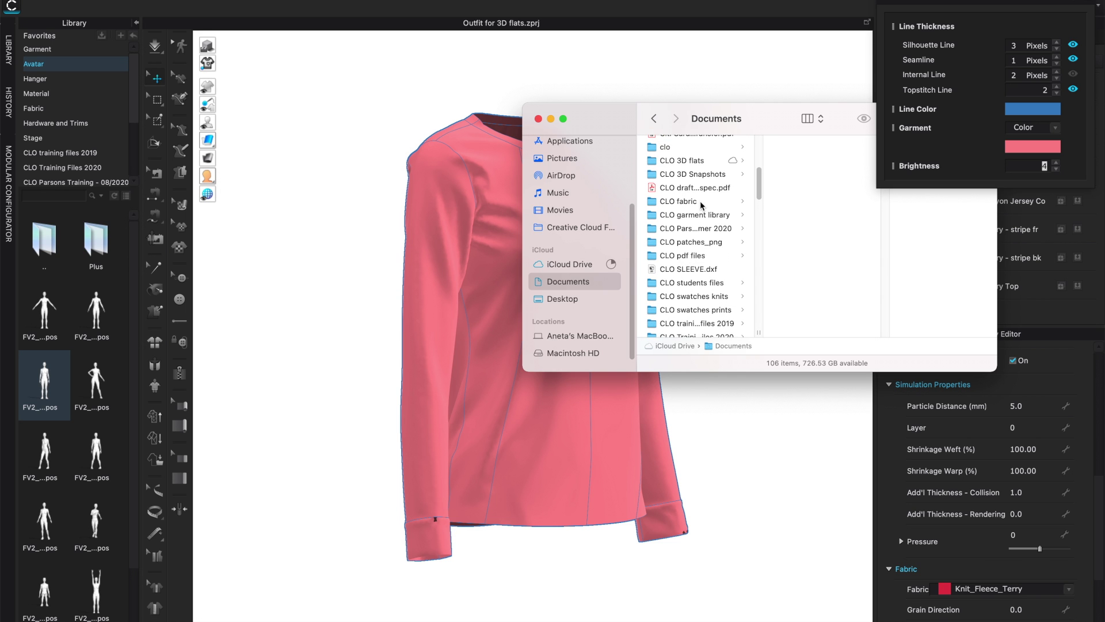
pyautogui.click(699, 159)
pyautogui.moveTo(773, 117); pyautogui.dragTo(603, 140)
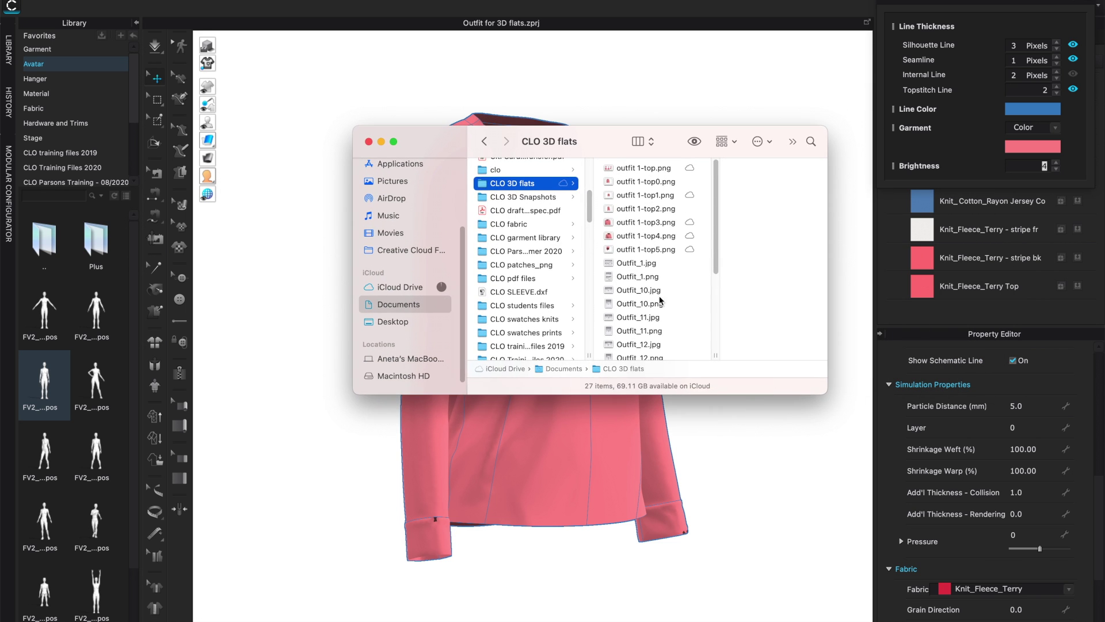
pyautogui.click(631, 168)
# - Enlarge the Finder window to show the file information of the 7590×3910 image
pyautogui.click(642, 141)
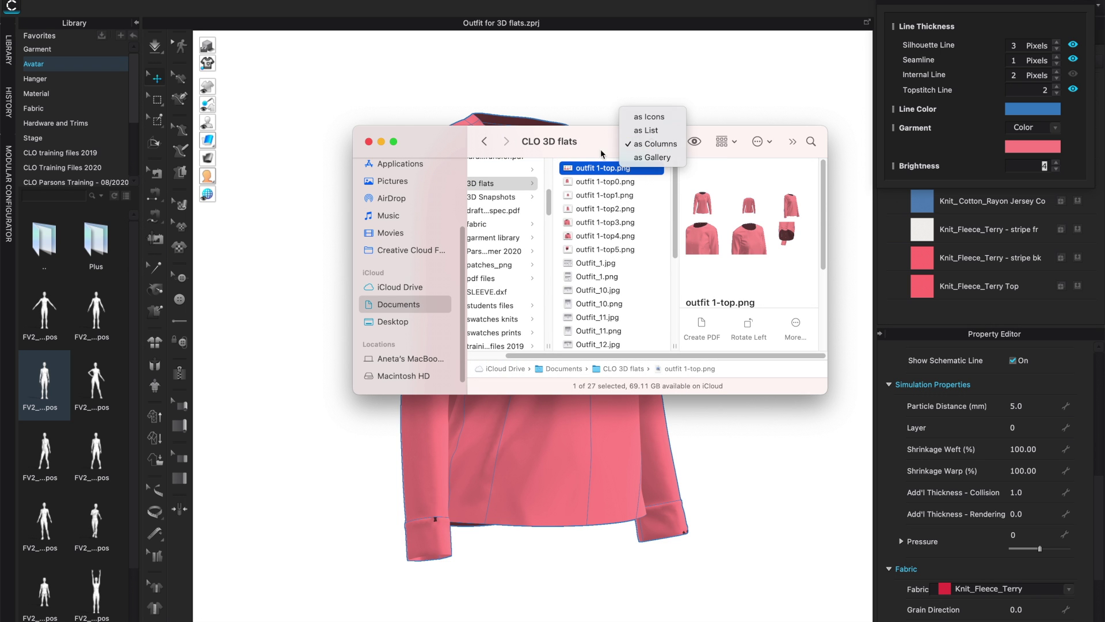
pyautogui.click(789, 390)
pyautogui.moveTo(827, 394); pyautogui.dragTo(1075, 600)
pyautogui.moveTo(711, 133); pyautogui.dragTo(527, 108)
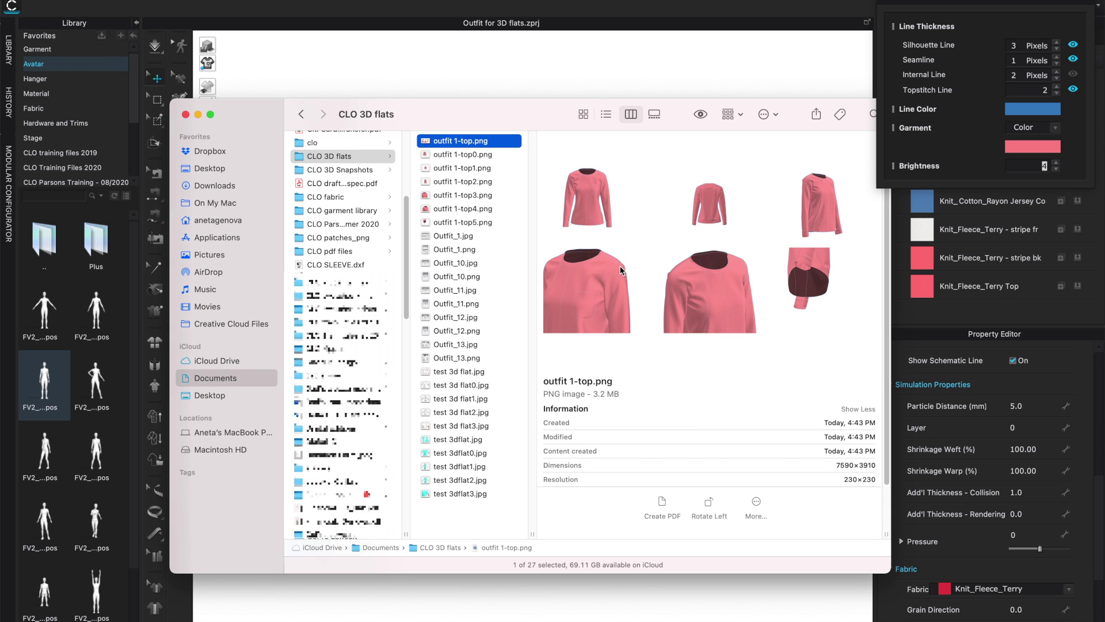
# - Preview the separate view images outfit 1-top0 through 1-top5.png, ending on the 1-top3 close-up
pyautogui.press('Down')
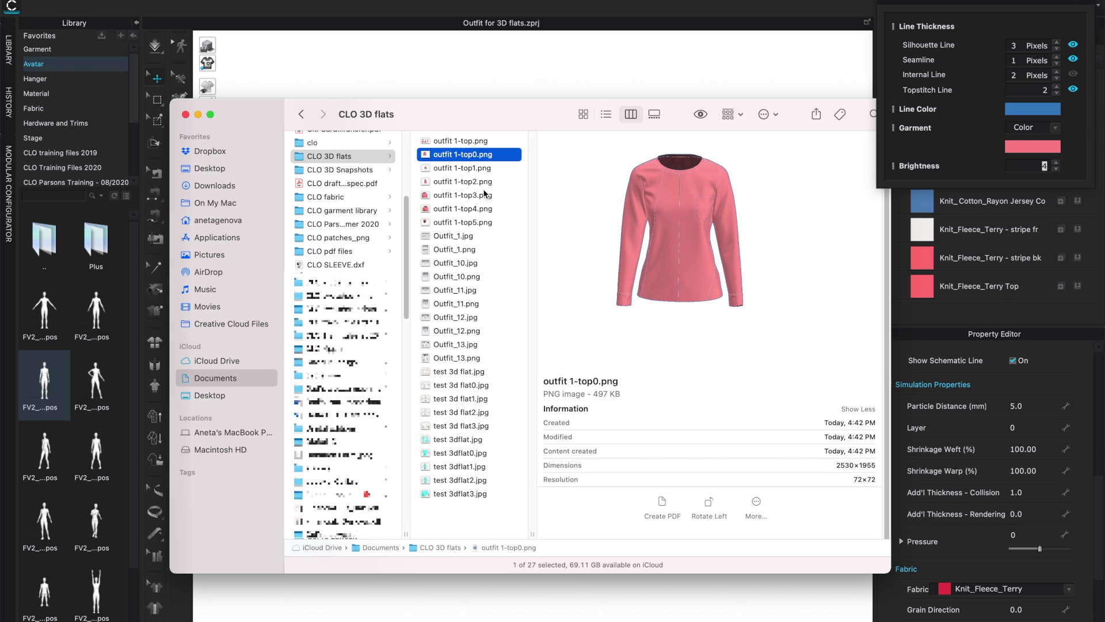
pyautogui.click(458, 169)
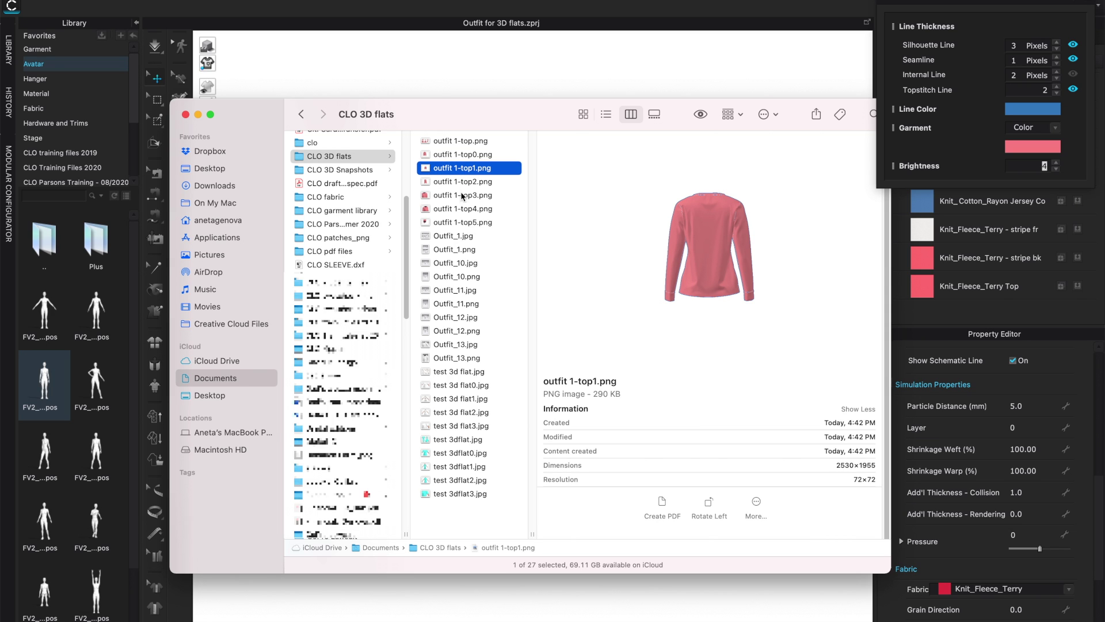
pyautogui.click(459, 182)
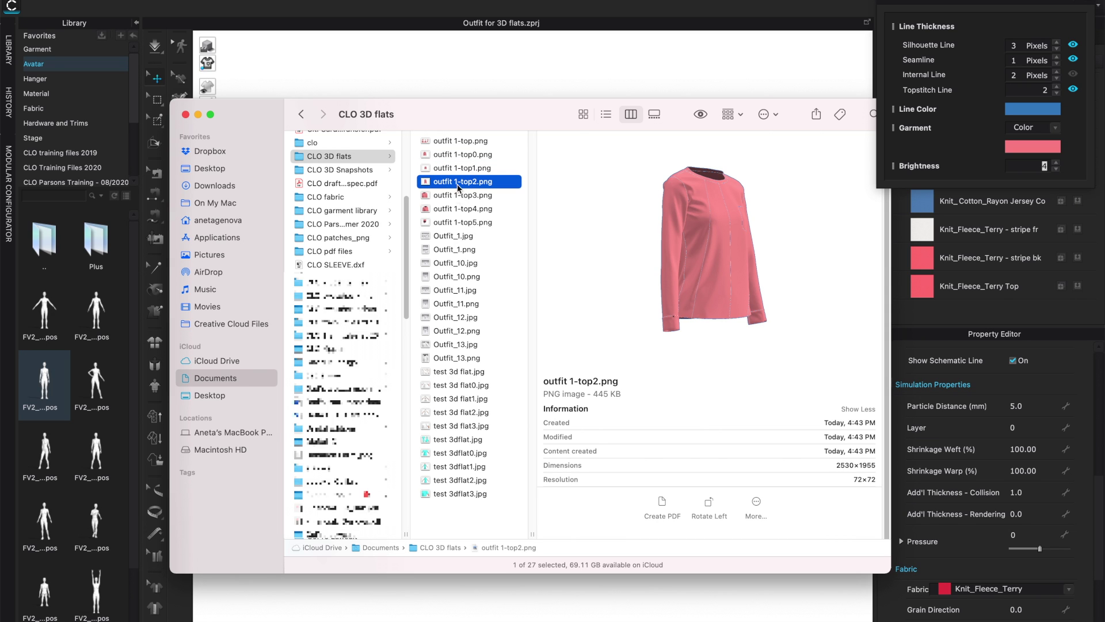
pyautogui.click(459, 169)
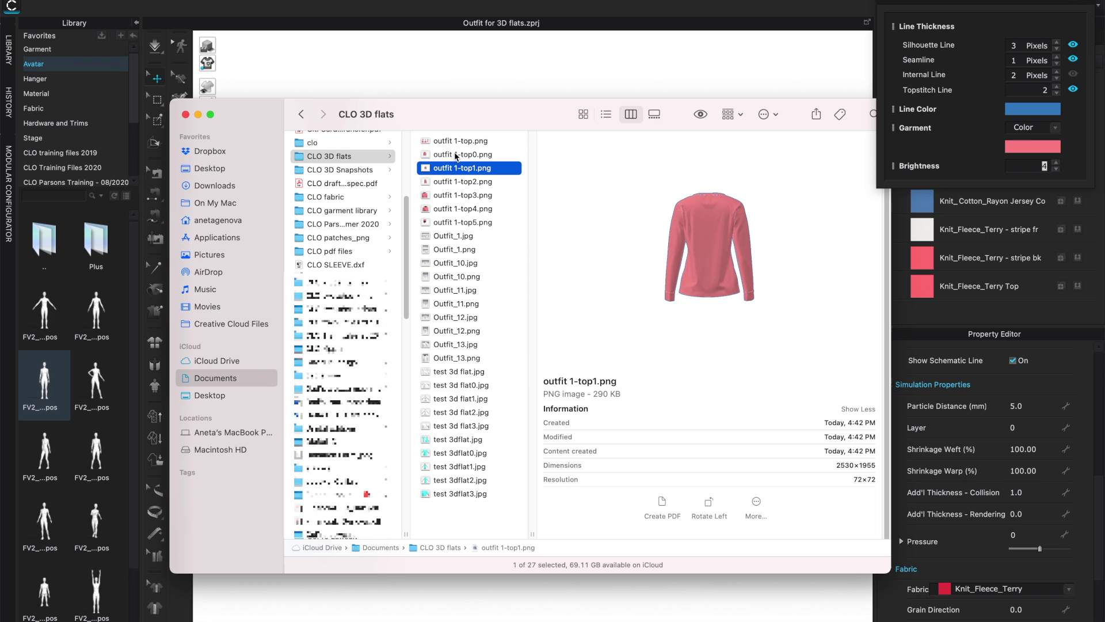
pyautogui.click(455, 155)
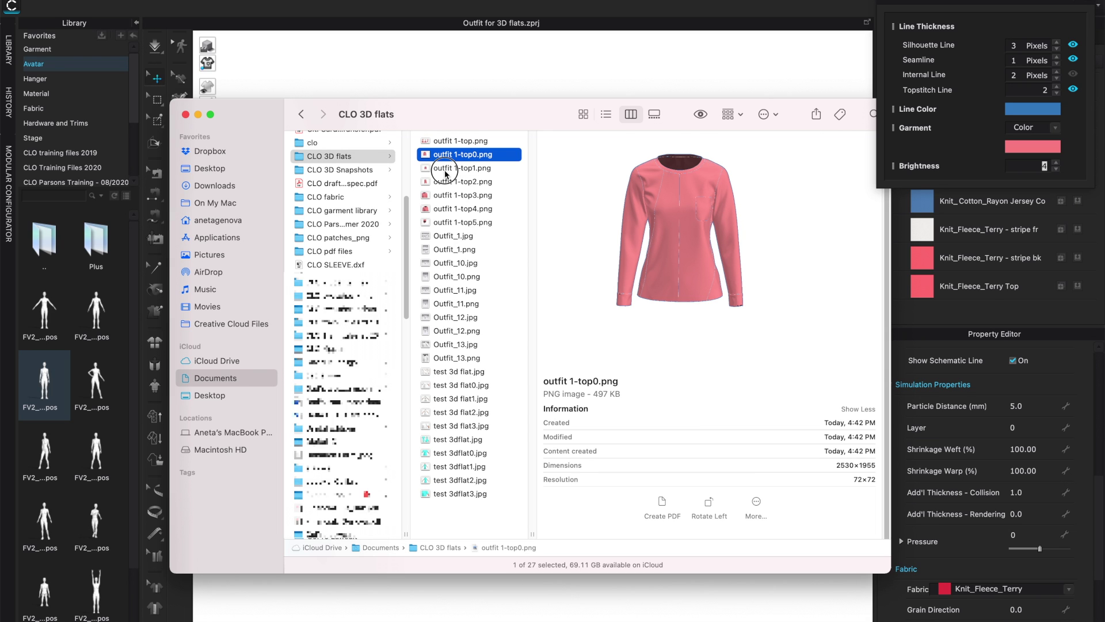
pyautogui.click(449, 168)
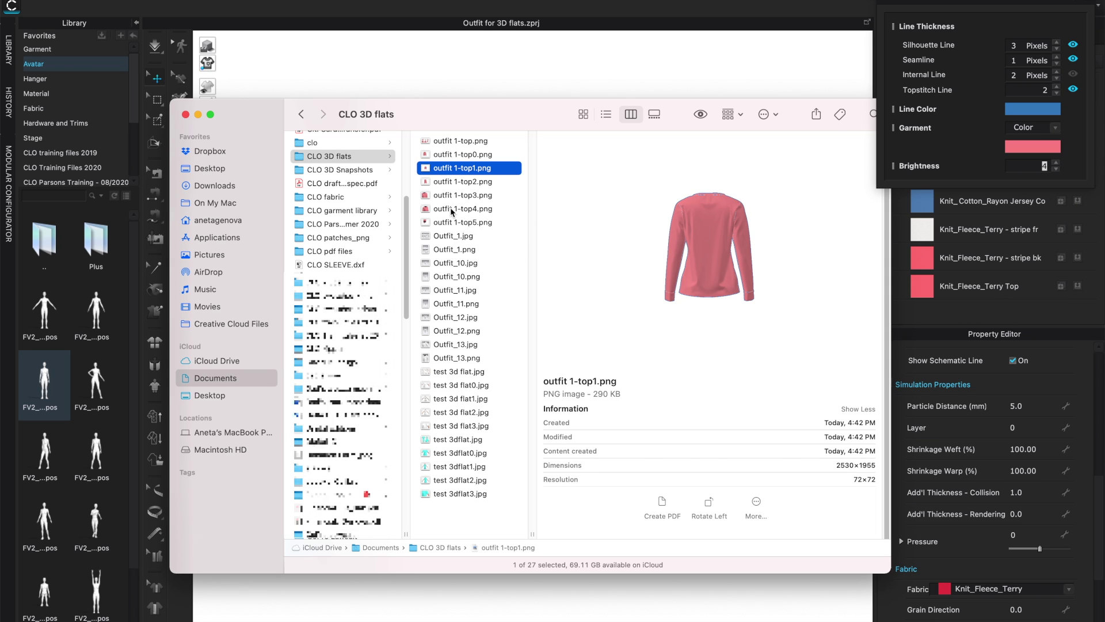
pyautogui.click(452, 210)
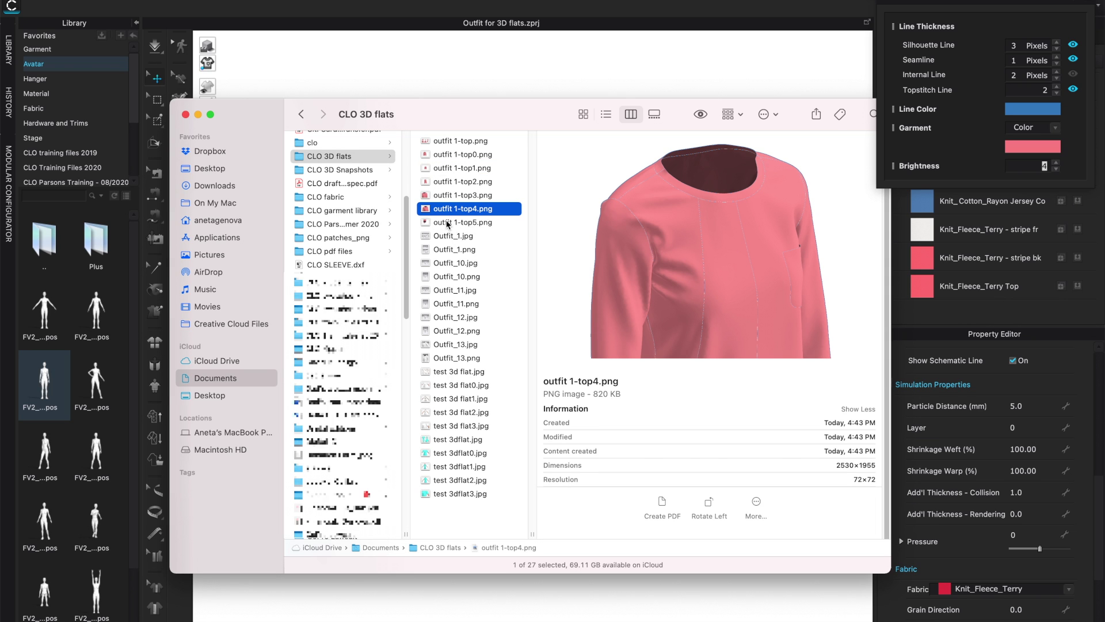
pyautogui.click(447, 223)
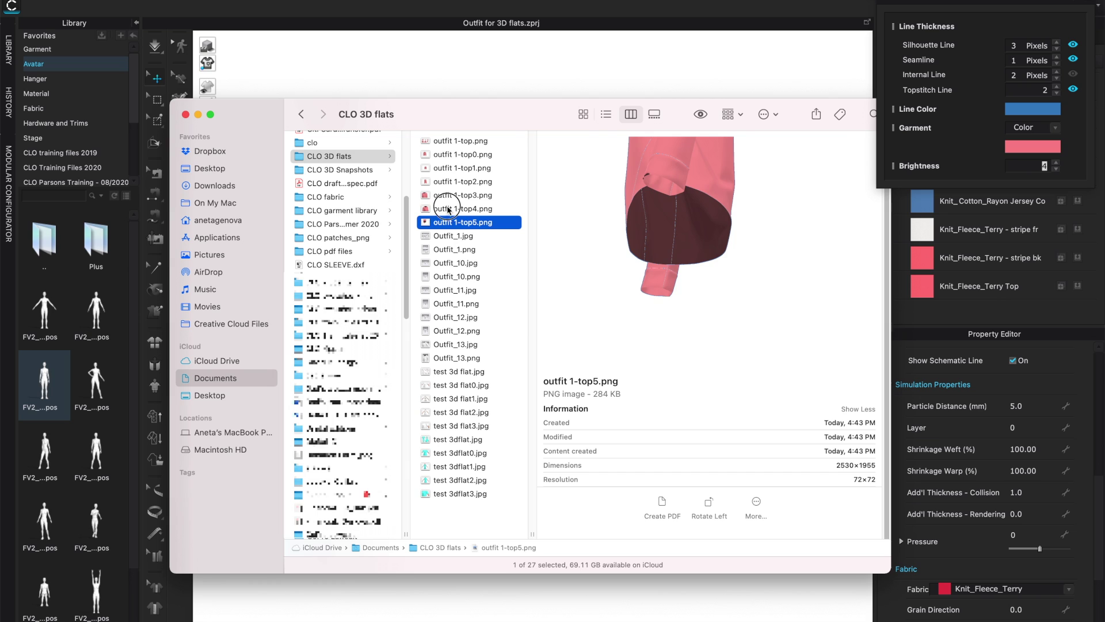
pyautogui.click(450, 208)
pyautogui.click(452, 195)
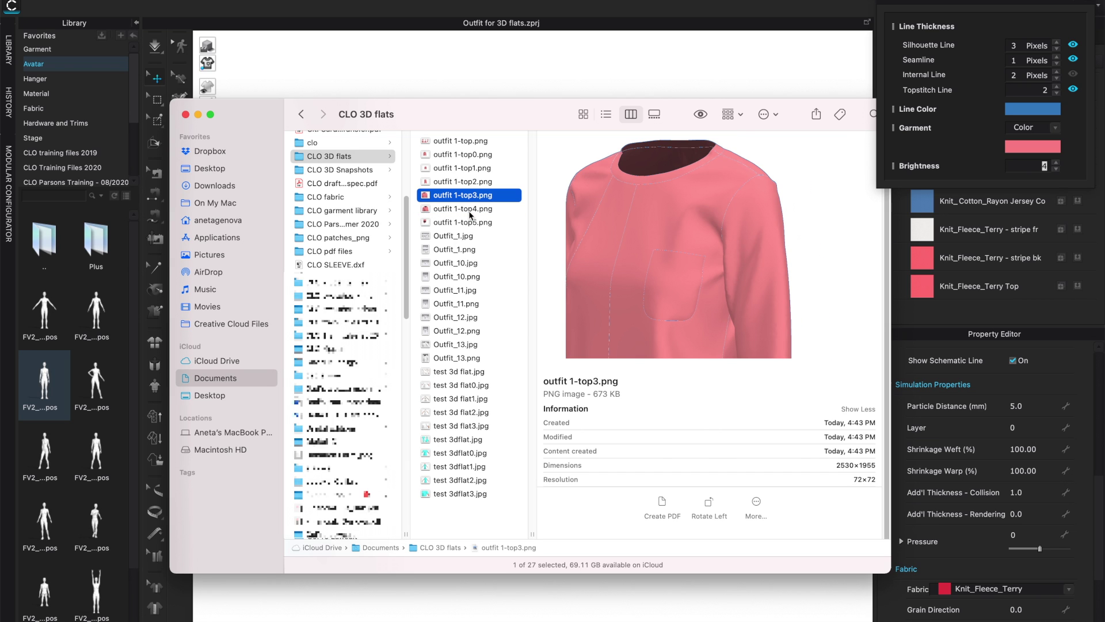
# - Close Finder, bring the top to a front view, and set the outline colour to dark blue (1B00CA)
pyautogui.click(184, 115)
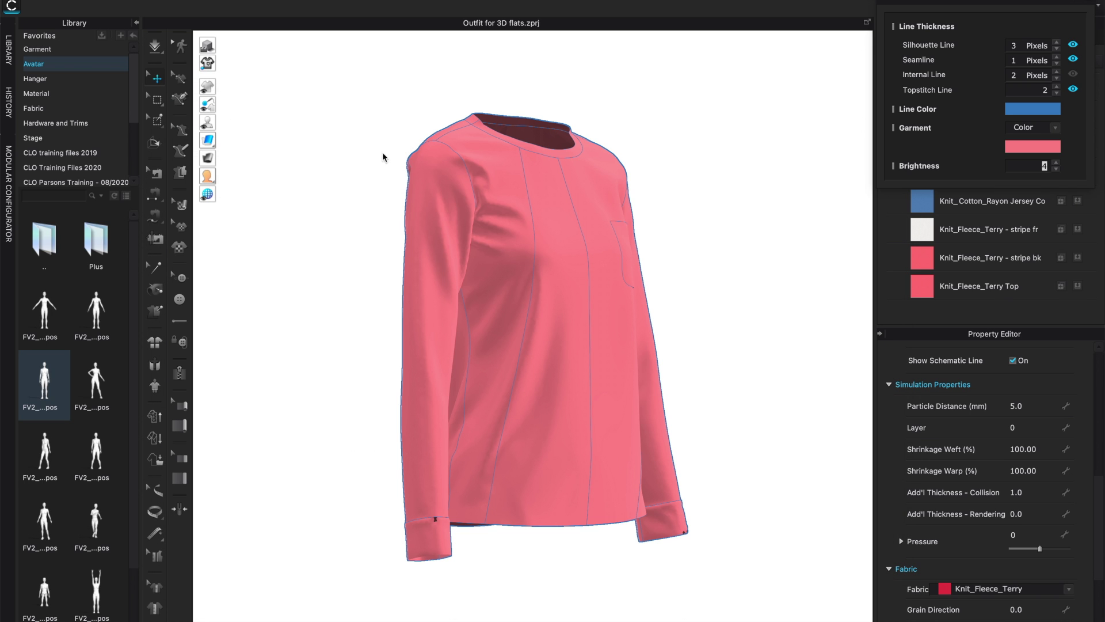
pyautogui.scroll(-3, 468, 170)
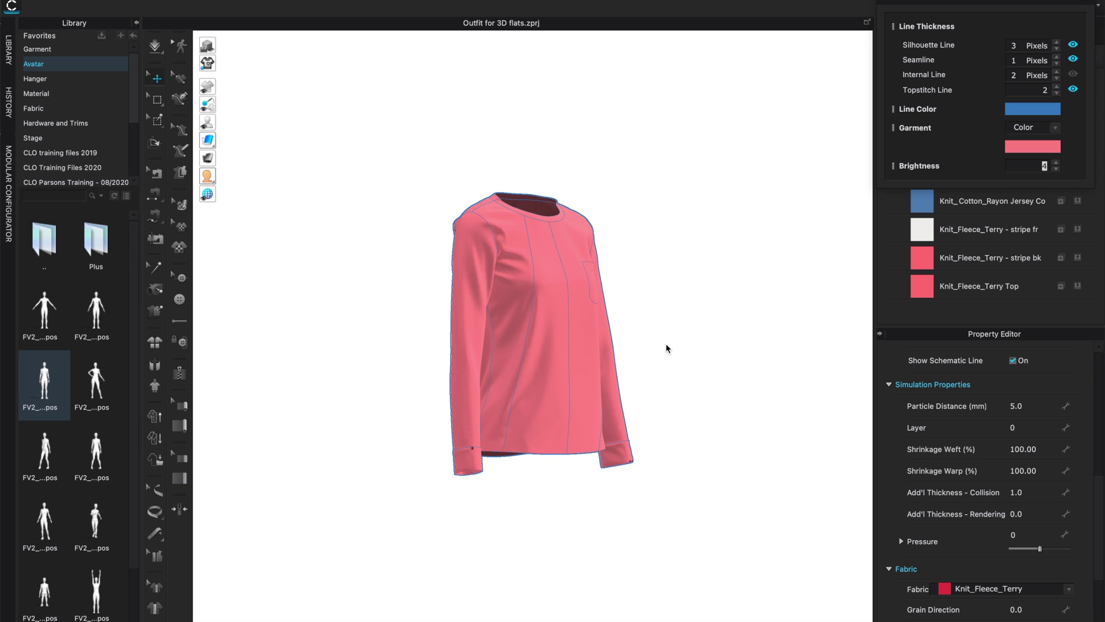
pyautogui.moveTo(666, 348); pyautogui.dragTo(620, 353, button='right')
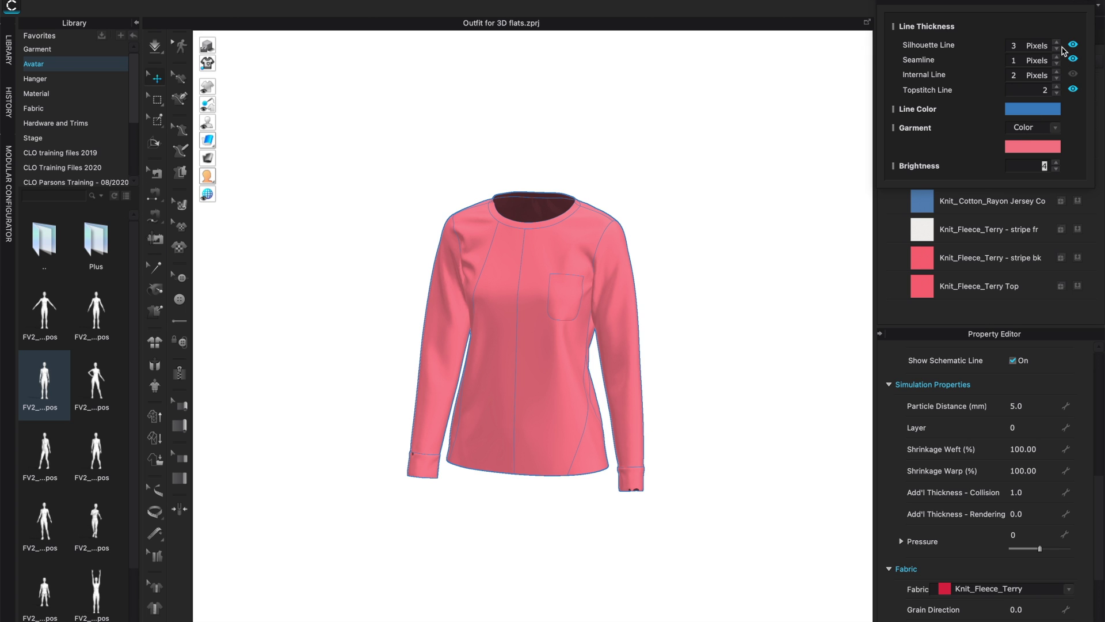
pyautogui.click(1032, 109)
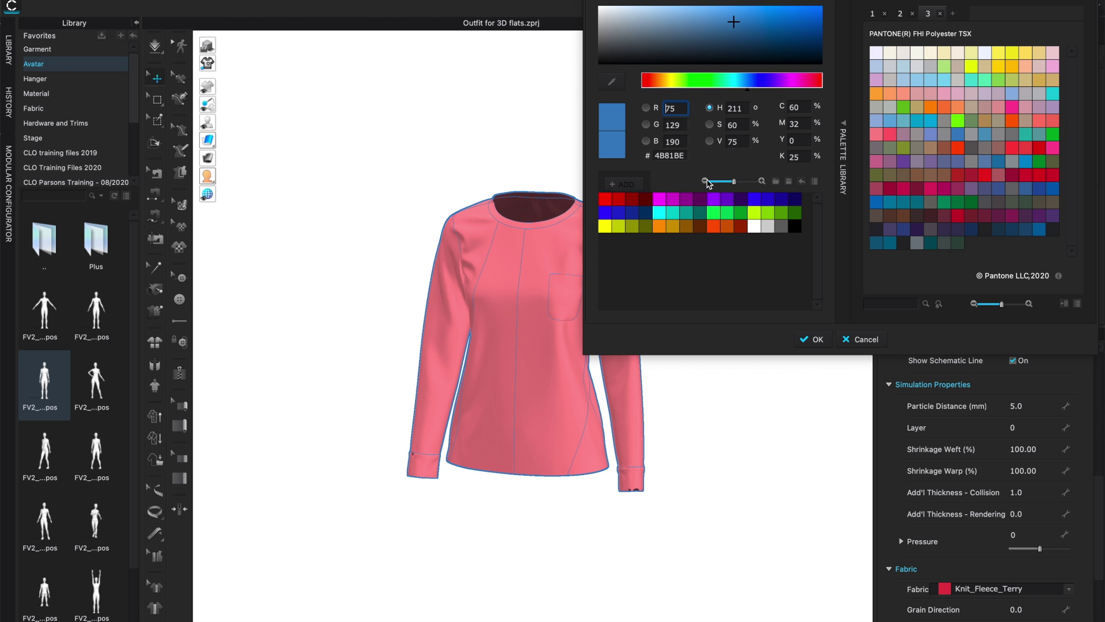
pyautogui.click(768, 200)
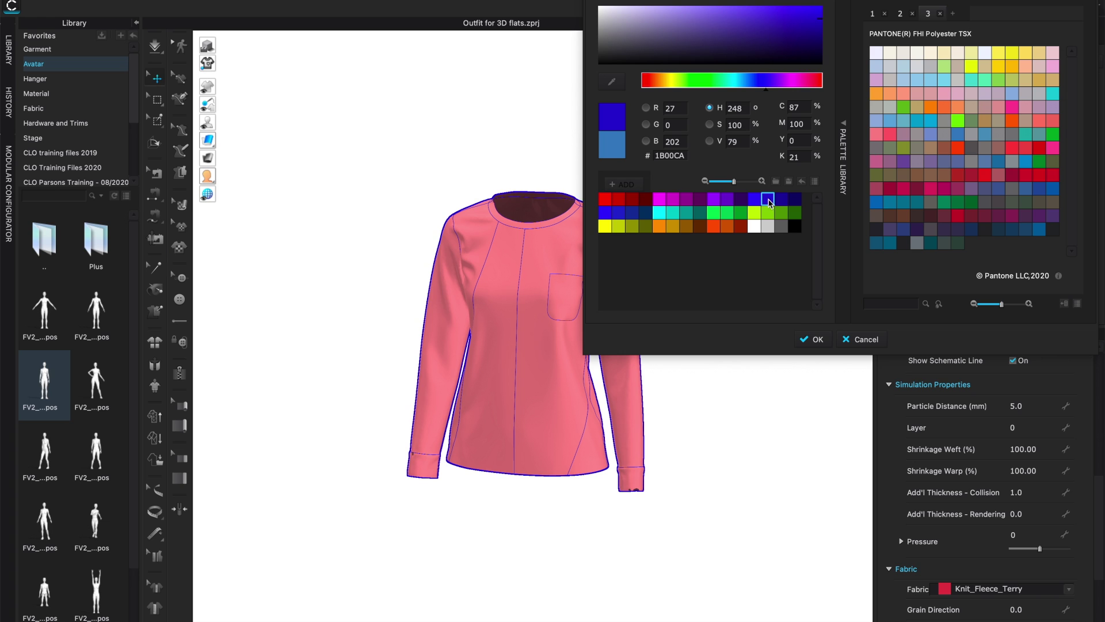
pyautogui.click(816, 339)
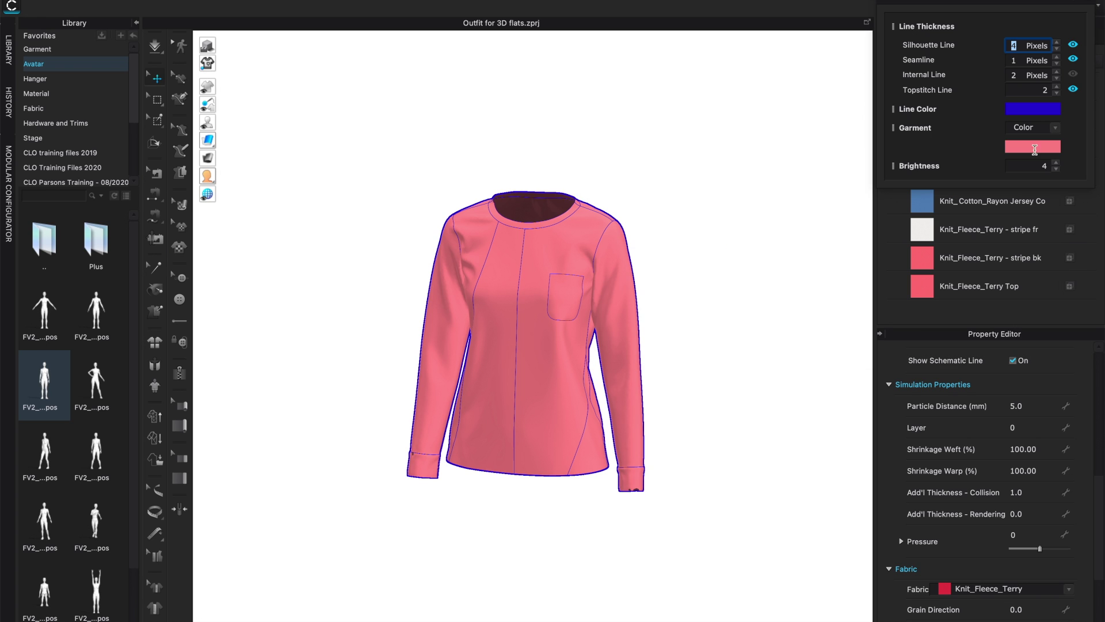
# - Change the garment colour to light blue (AFCBE6) and check the hem and pocket
pyautogui.click(1034, 148)
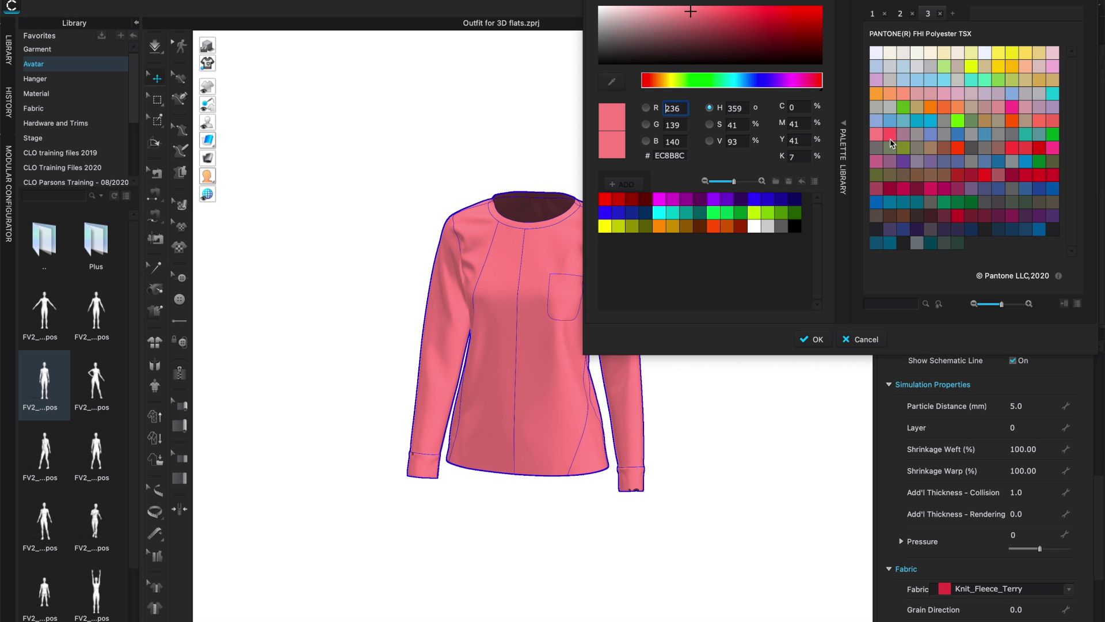
pyautogui.click(903, 80)
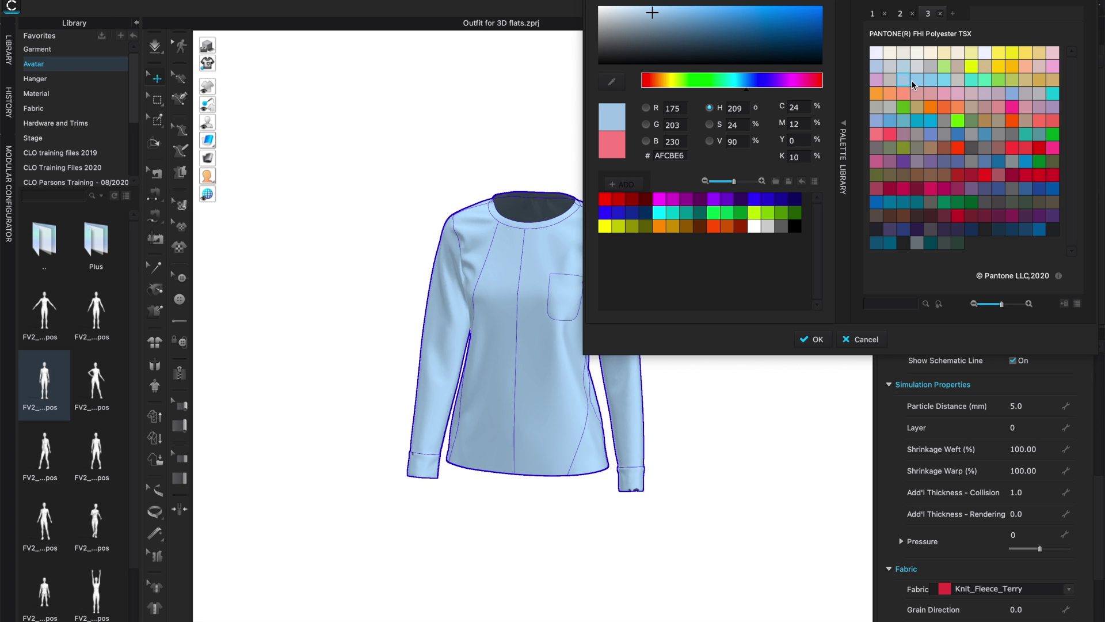
pyautogui.click(820, 340)
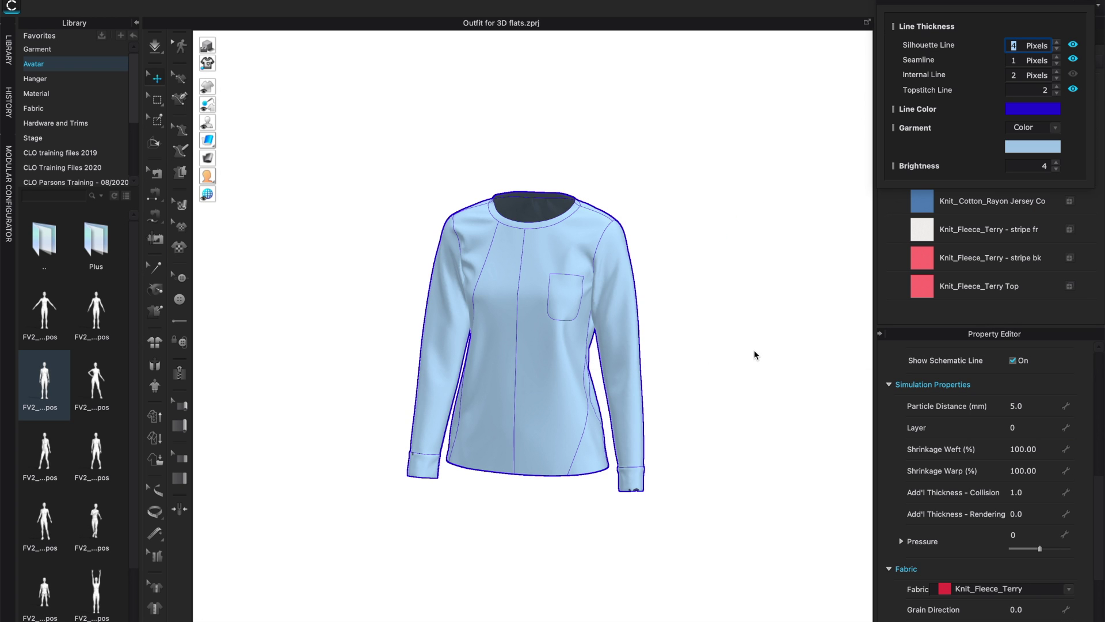
pyautogui.click(756, 348)
pyautogui.moveTo(755, 347)
pyautogui.mouseDown(button='right')
pyautogui.moveTo(780, 328)
pyautogui.moveTo(756, 362)
pyautogui.moveTo(764, 345)
pyautogui.mouseUp(button='right')
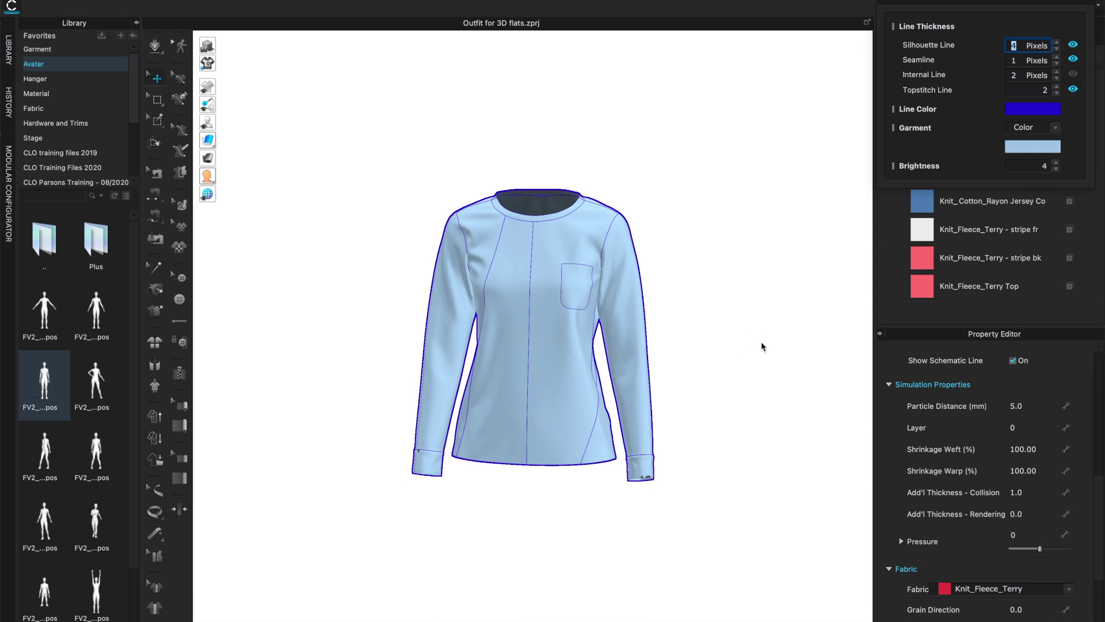